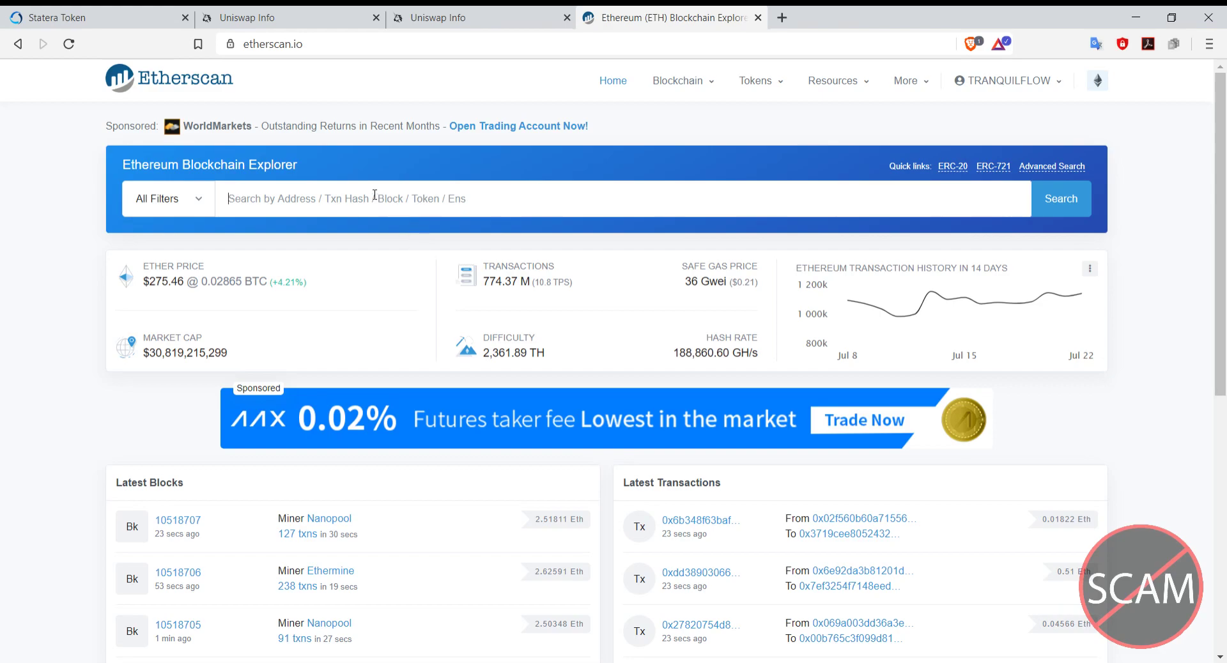
Step: Search Etherscan for "statera" and look through the suggested ERC-20 tokens with similar names
type("stater")
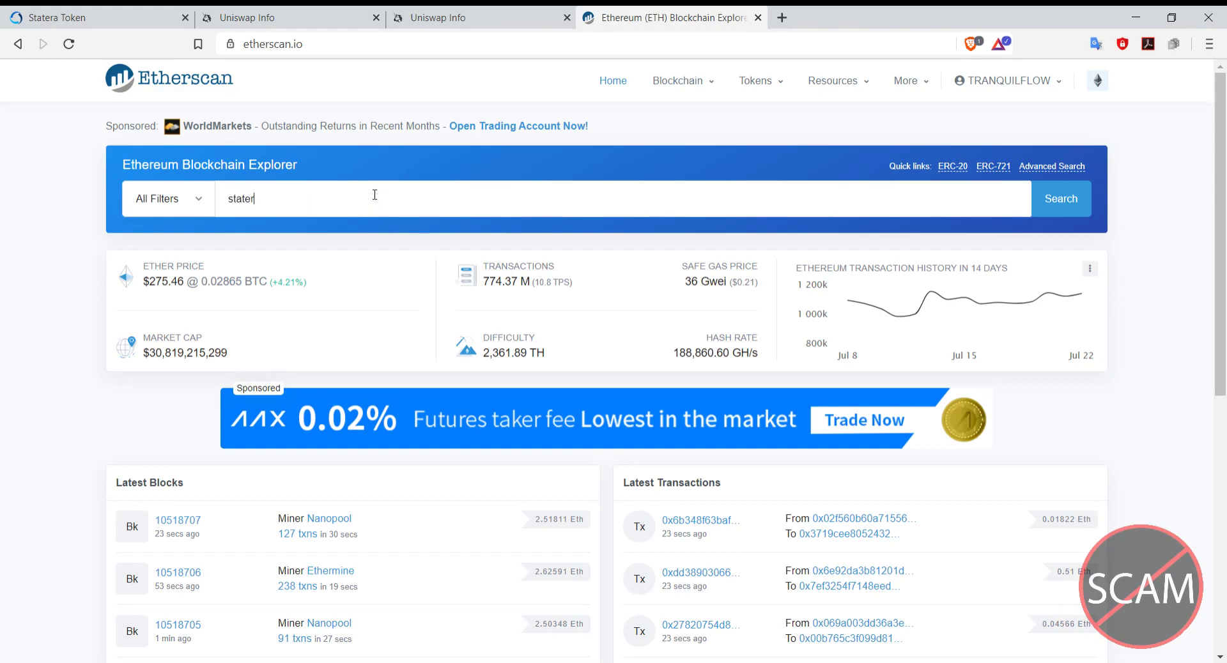
type("a")
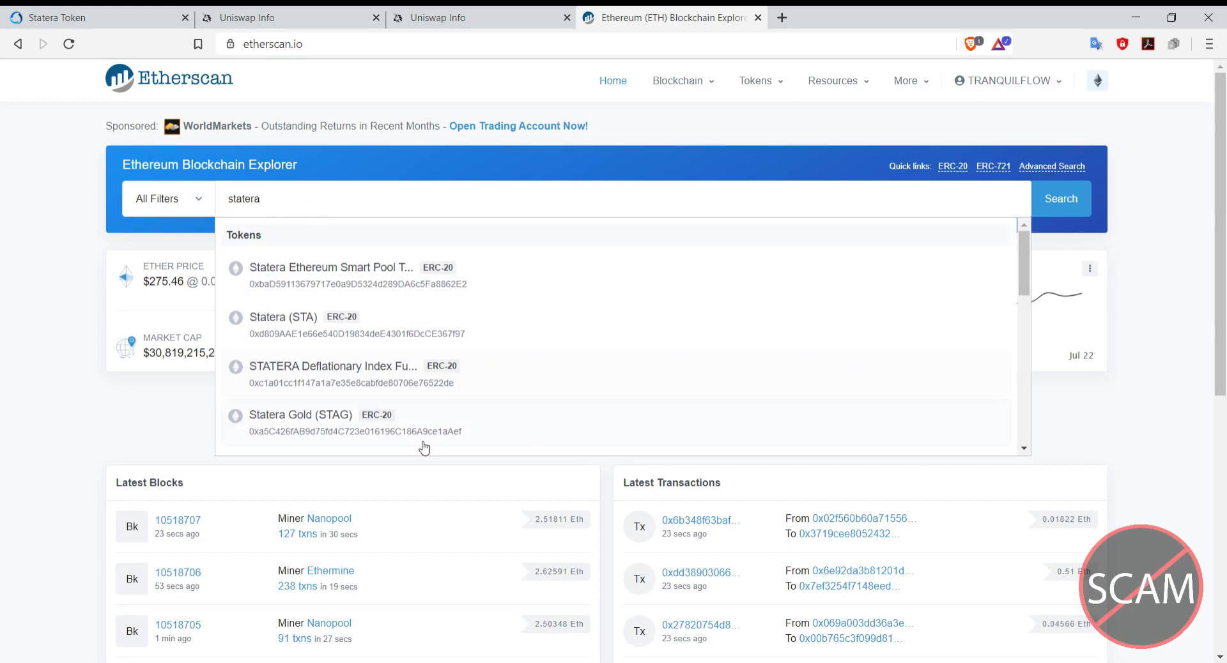
scroll(313, 258, "down", 1)
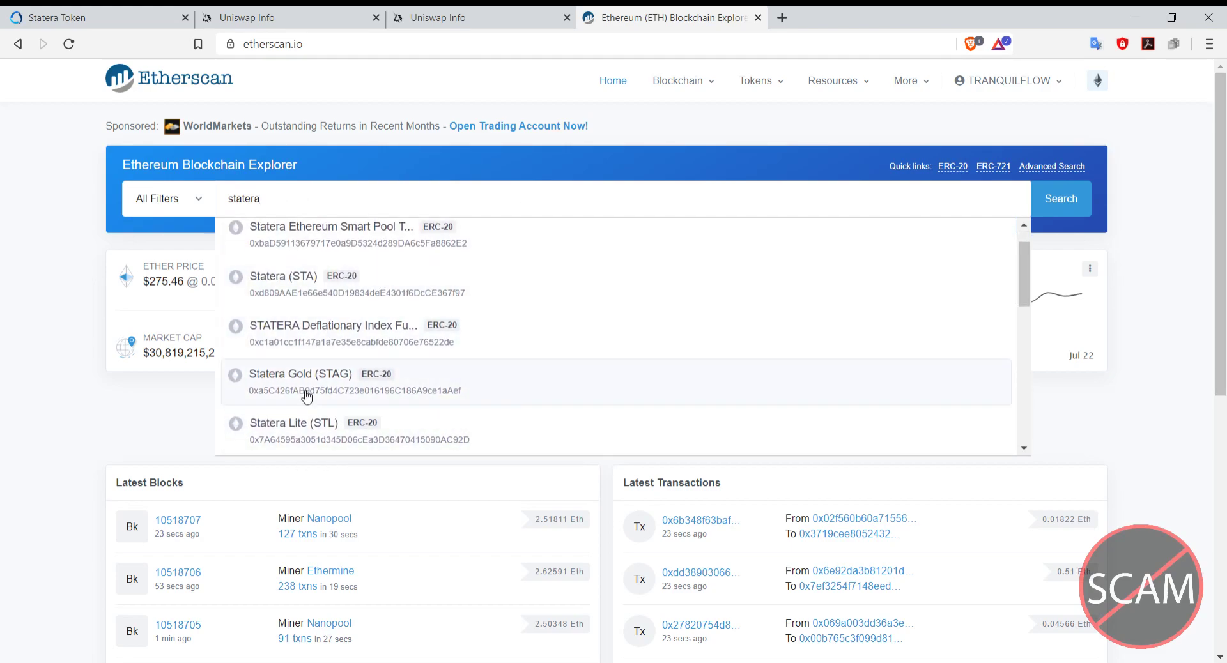
scroll(382, 299, "down", 2)
scroll(382, 299, "down", 3)
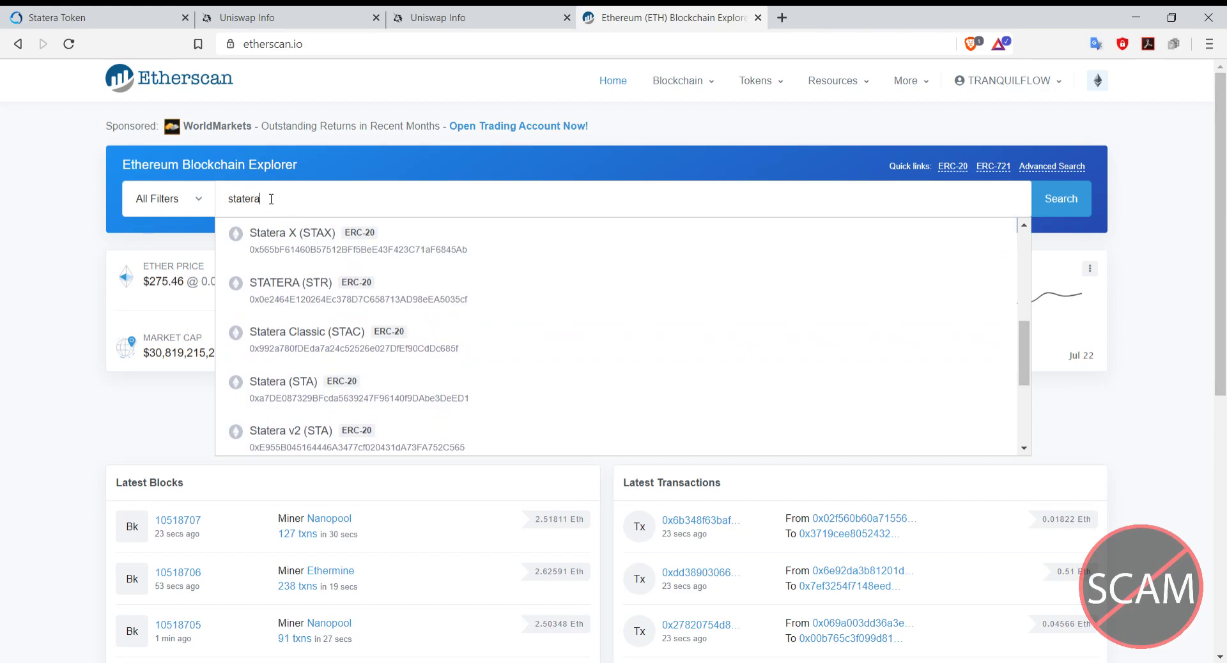
left_click_drag(271, 198, 154, 199)
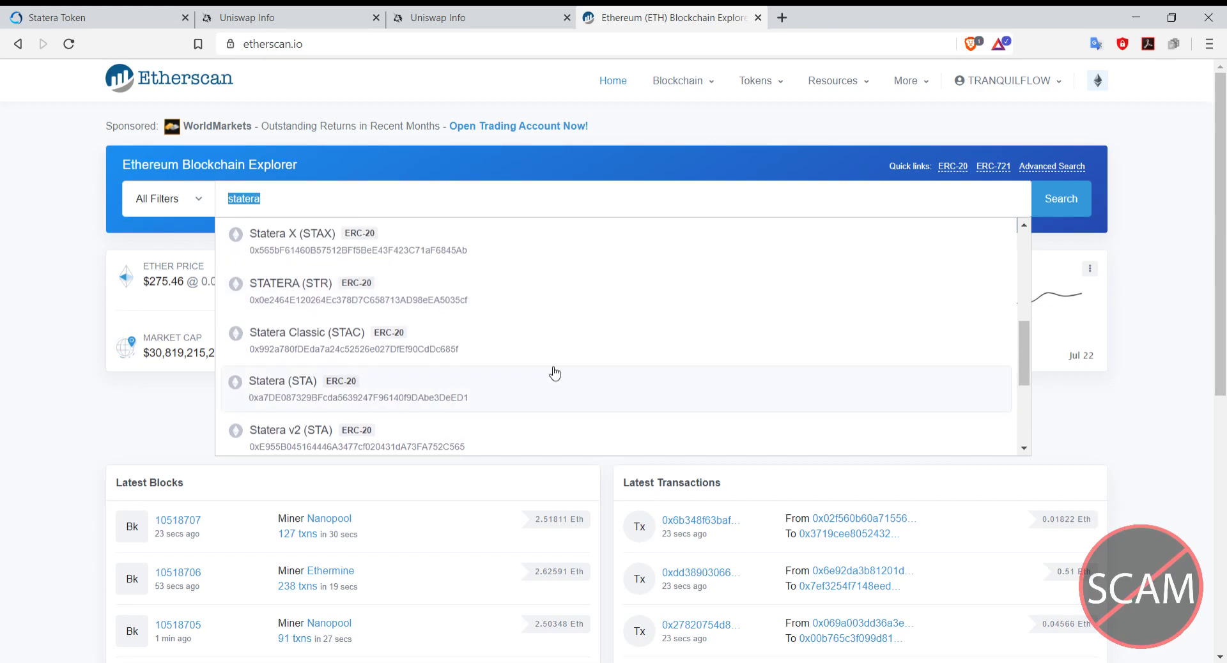
scroll(324, 244, "up", 5)
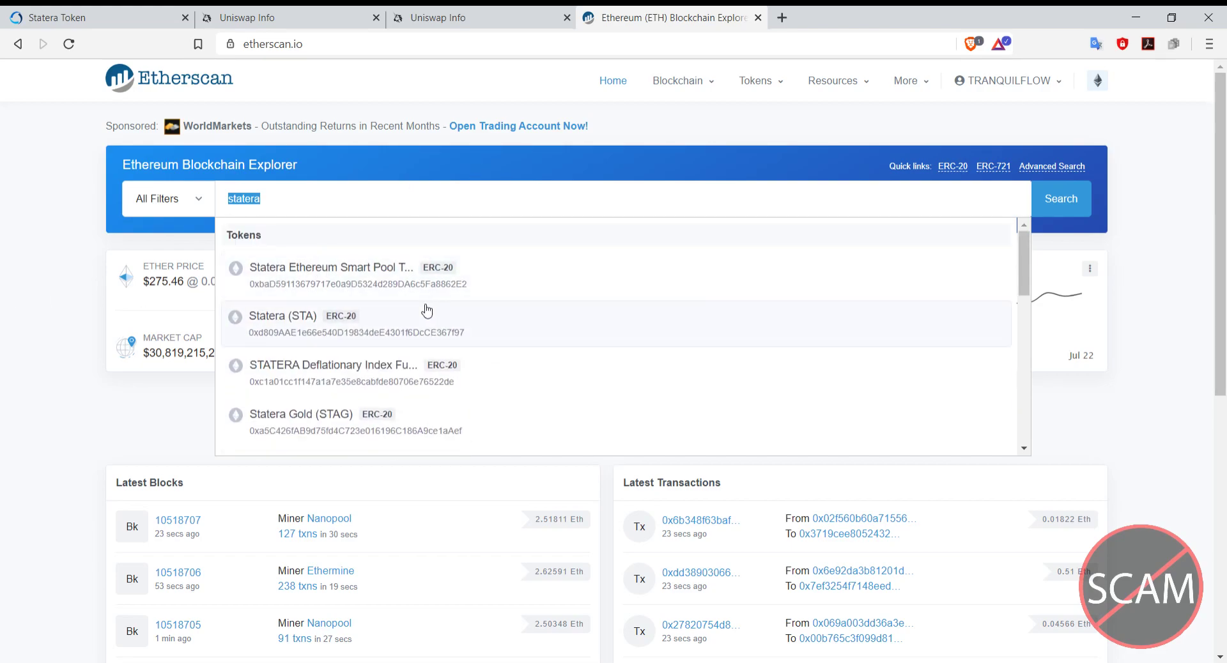
Step: Check the Statera Token website and close it, and search Uniswap Info for "statera" to browse the matching tokens
left_click(107, 11)
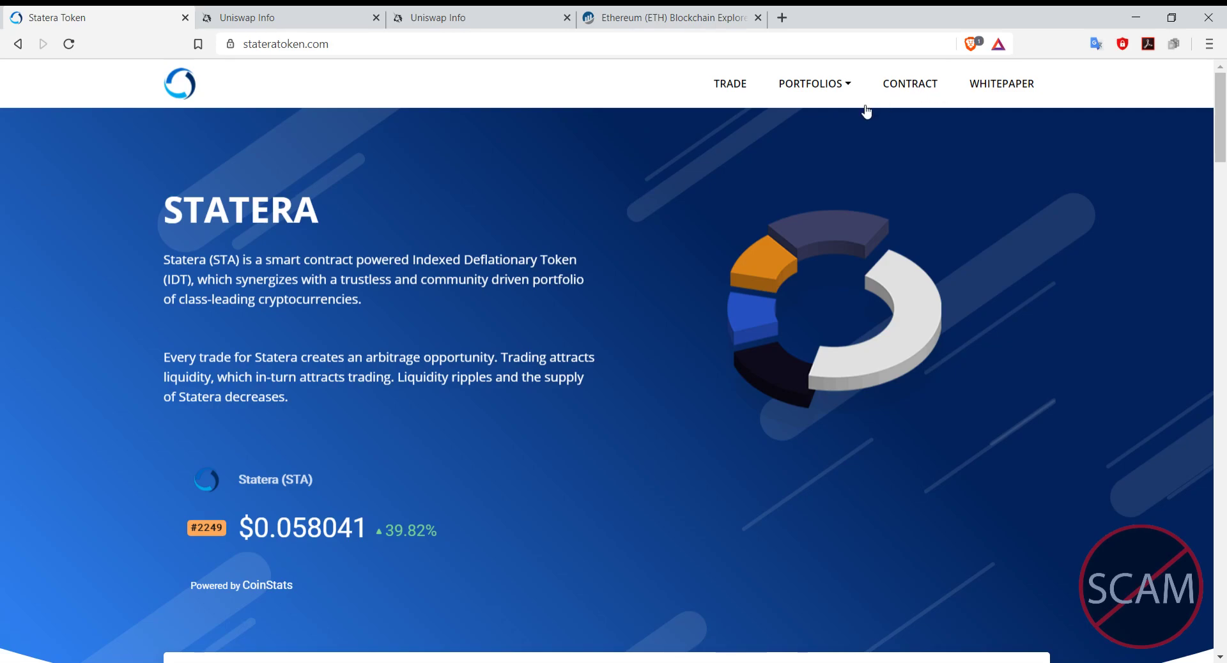
left_click(185, 18)
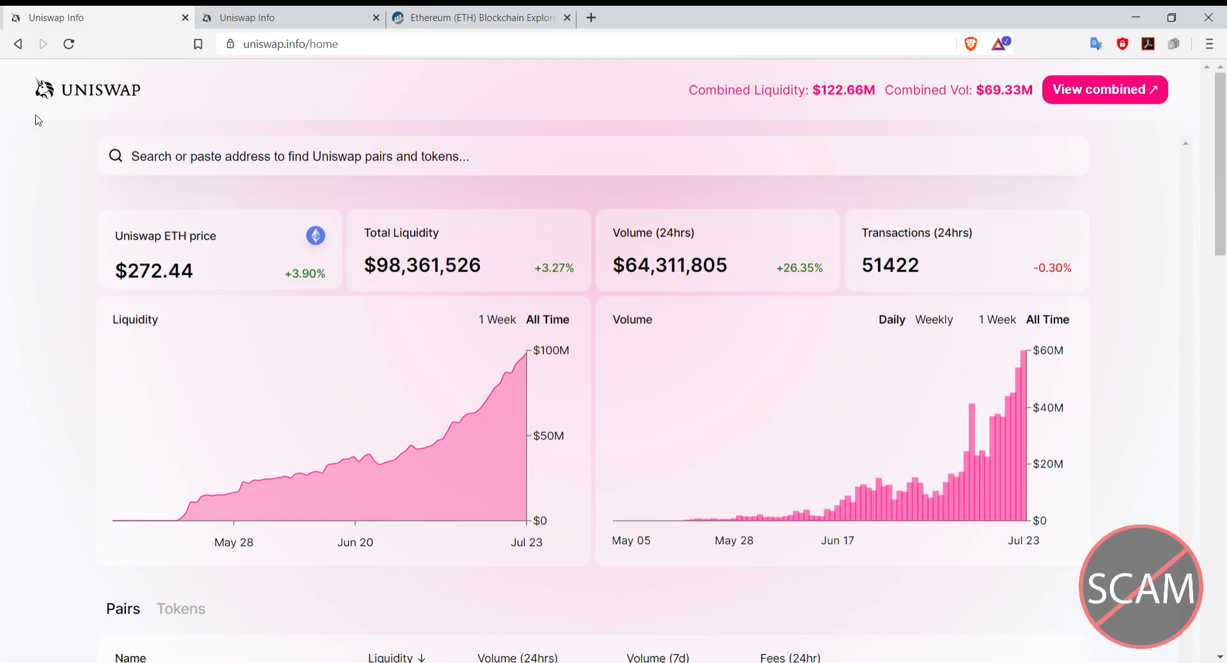
left_click_drag(1225, 167, 1221, 363)
left_click(303, 160)
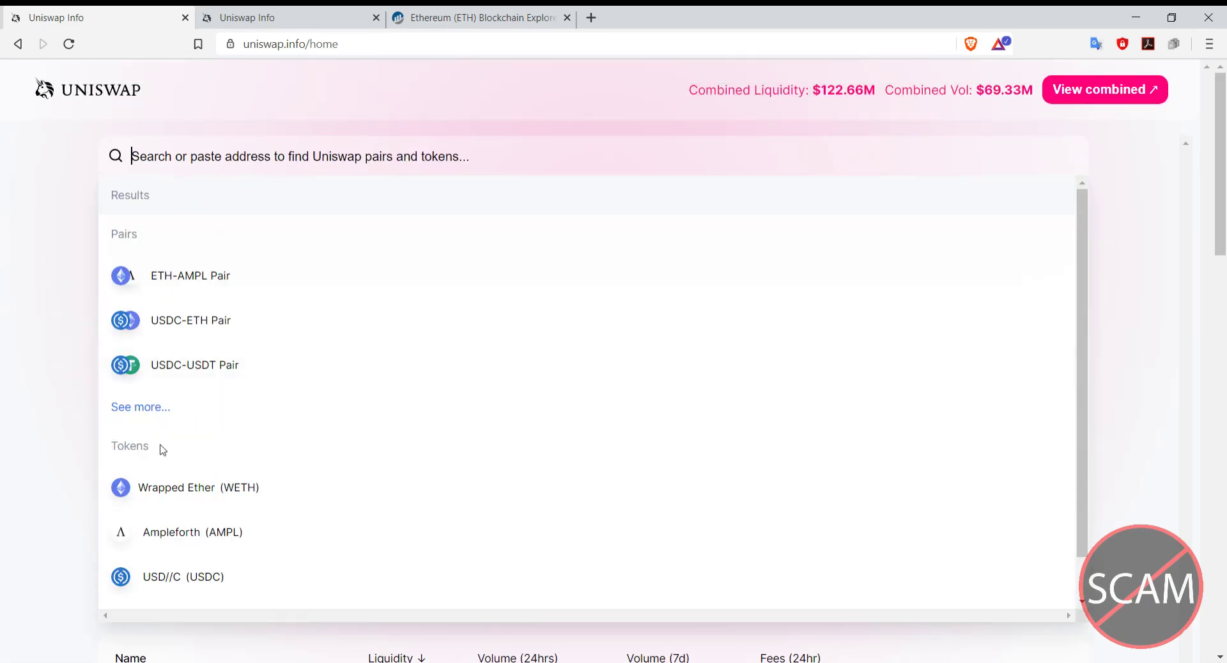
type("statera")
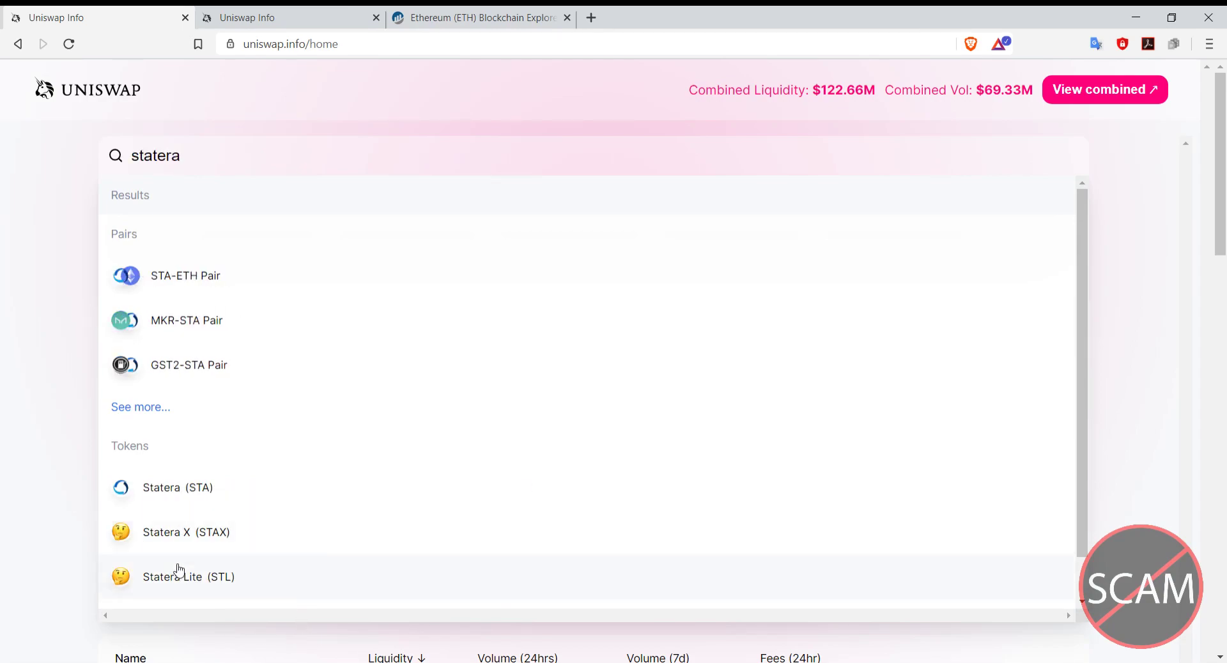
scroll(236, 474, "down", 1)
left_click(142, 575)
scroll(236, 422, "down", 5)
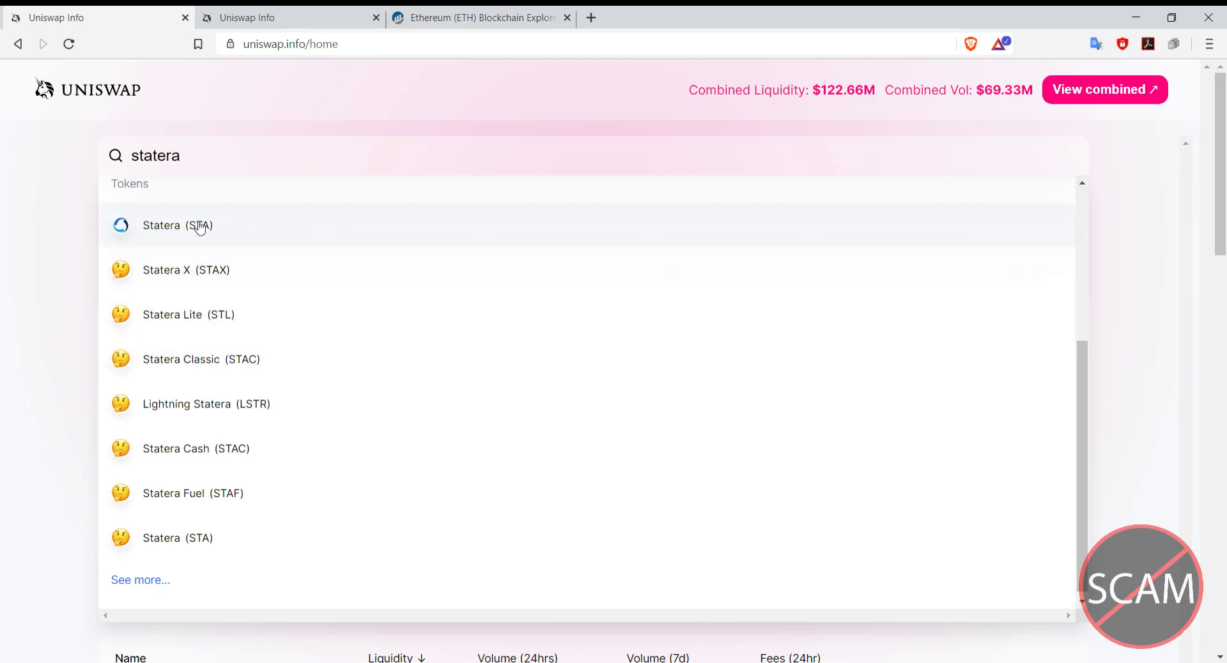
left_click(9, 244)
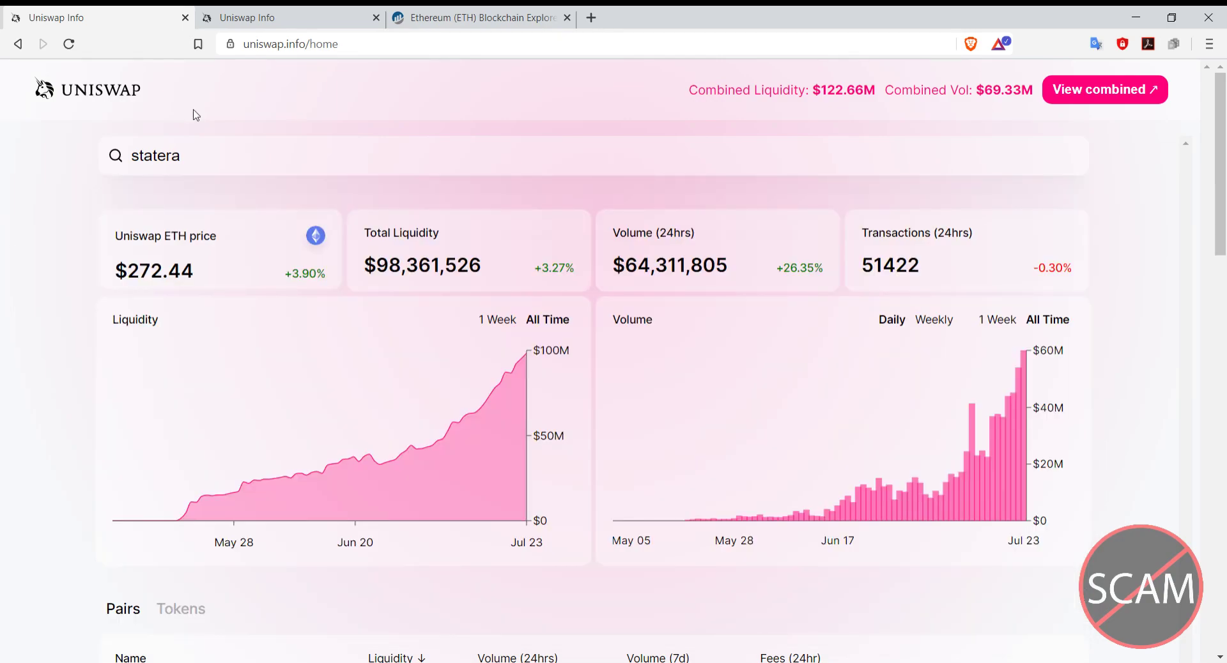
Step: Open the FOAM Token's contract page on Etherscan from the token information on its Uniswap Info page
key("ctrl+Tab")
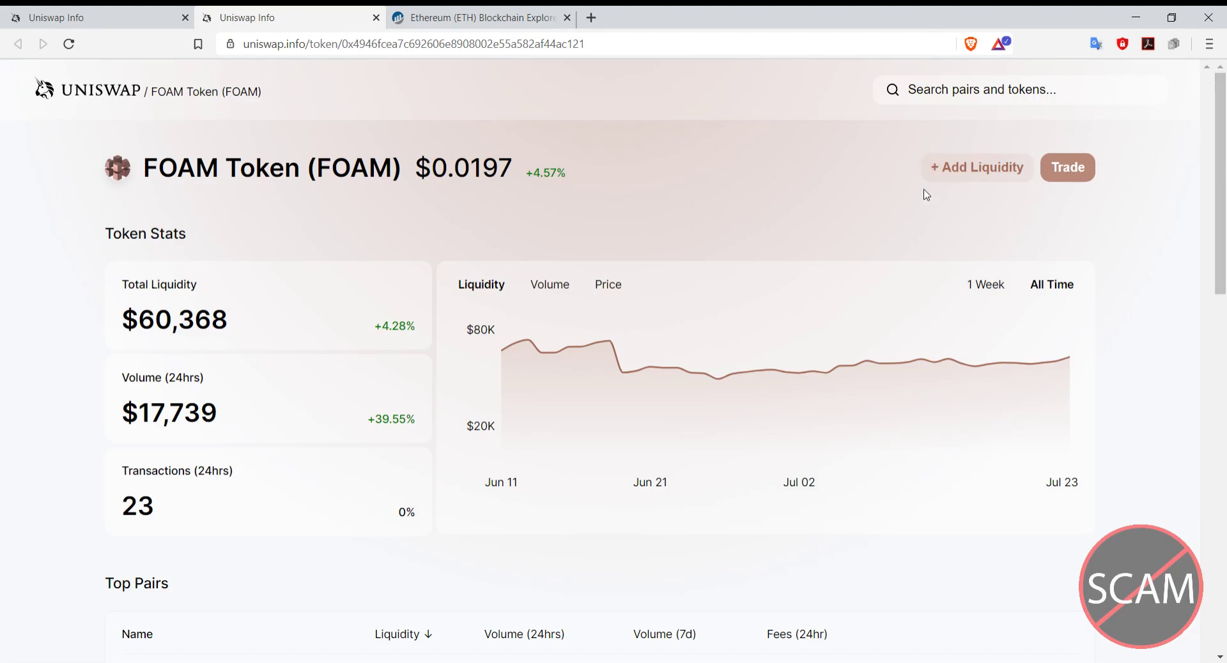
scroll(1086, 201, "down", 15)
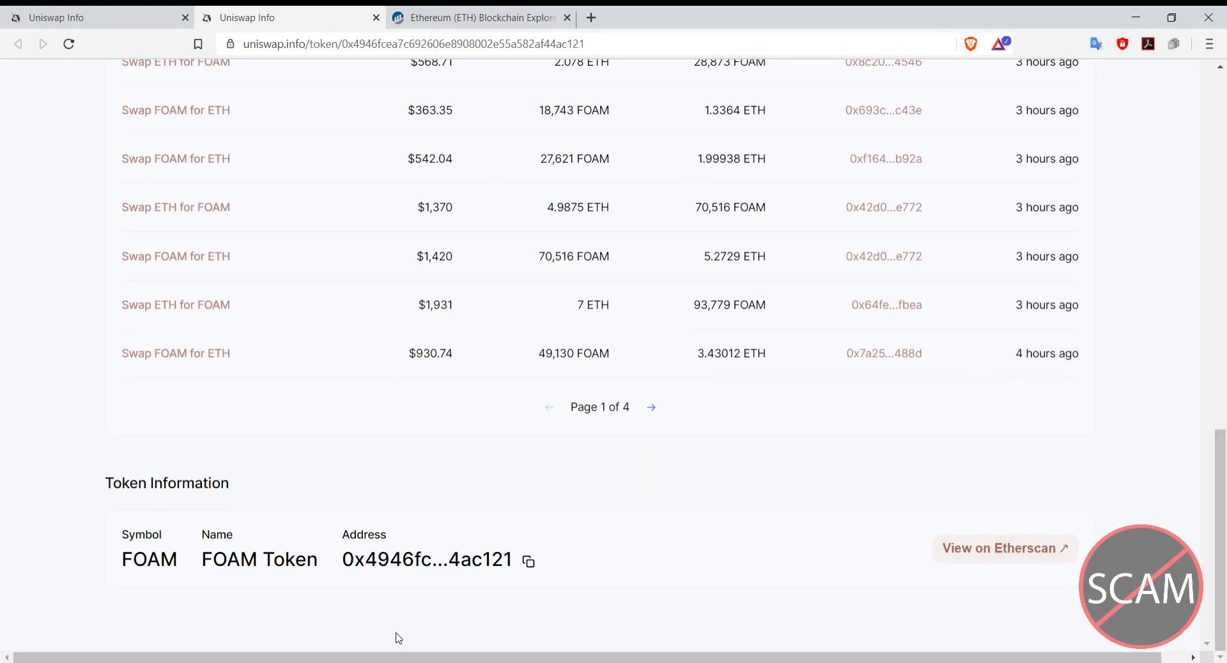
left_click(981, 553)
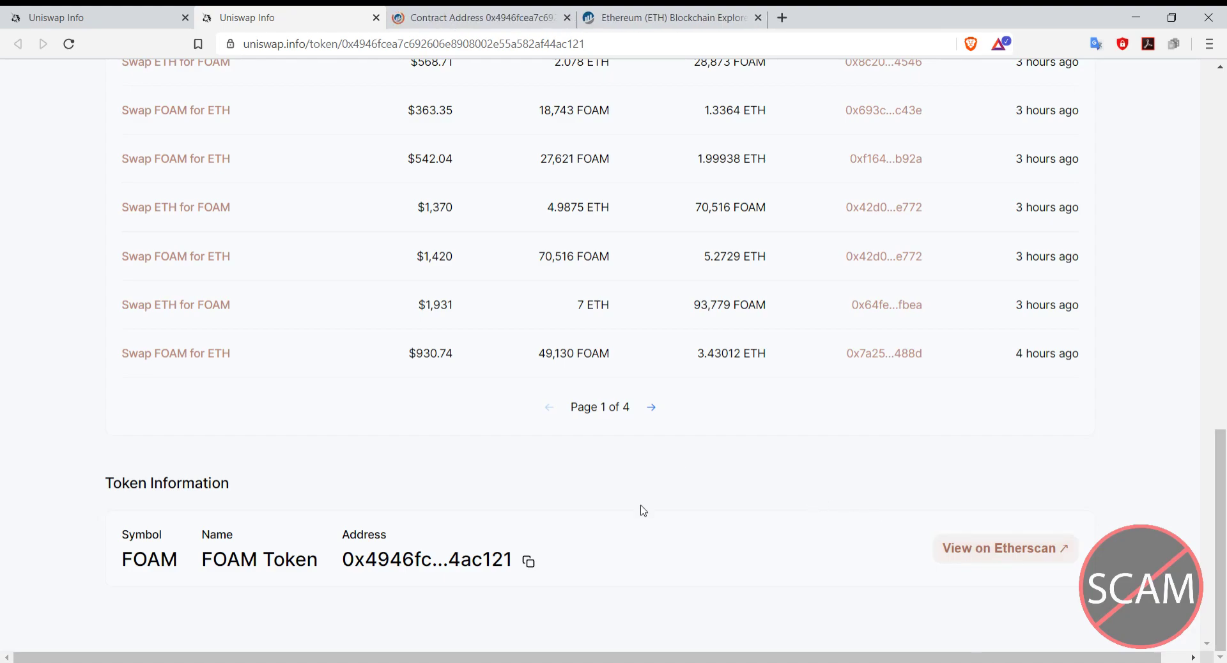
left_click(450, 19)
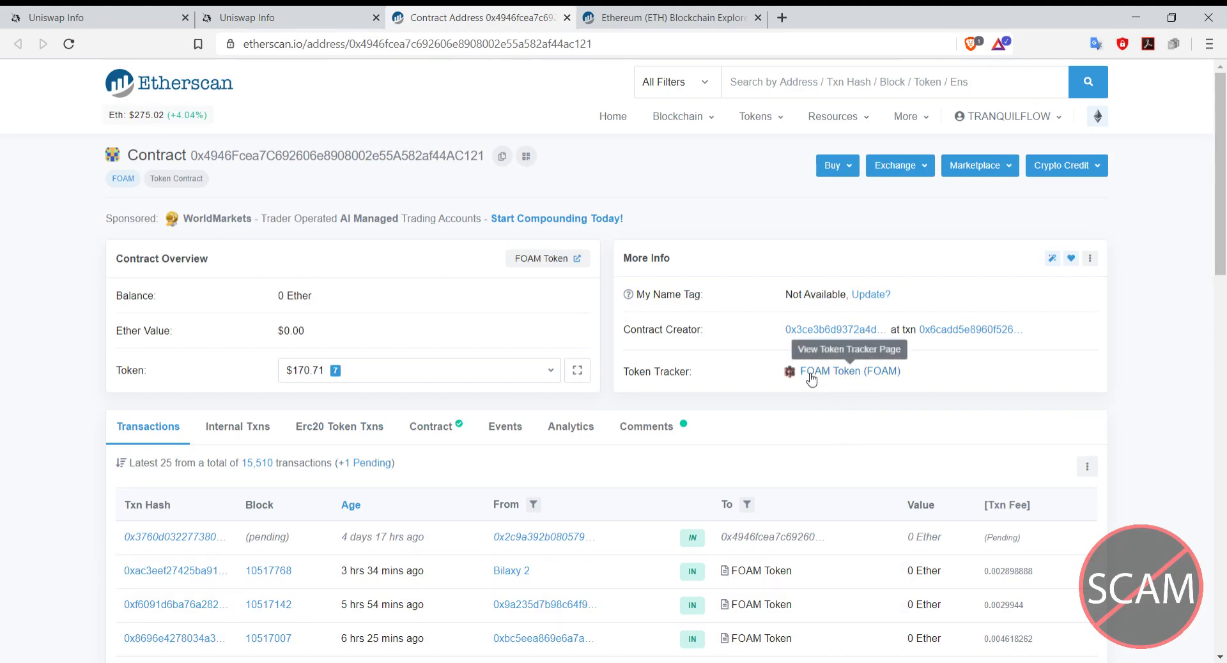
Step: Open the FOAM Token tracker page in a separate tab and dismiss the Crypto Wallets prompt
middle_click(810, 376)
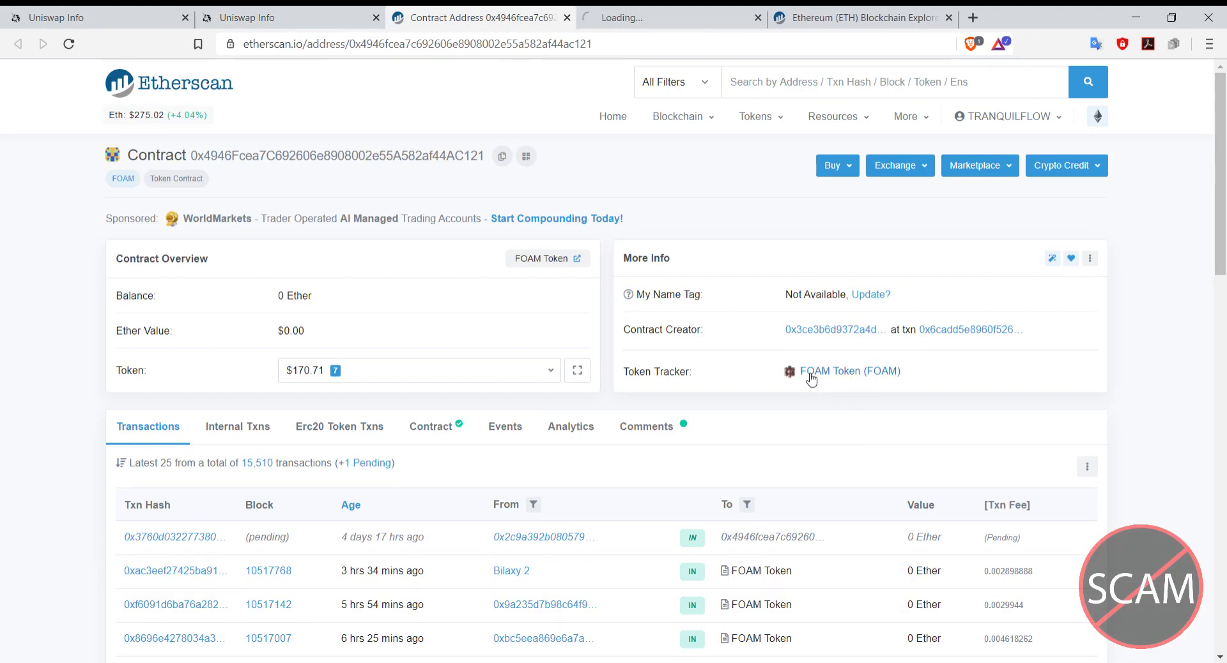
left_click(643, 19)
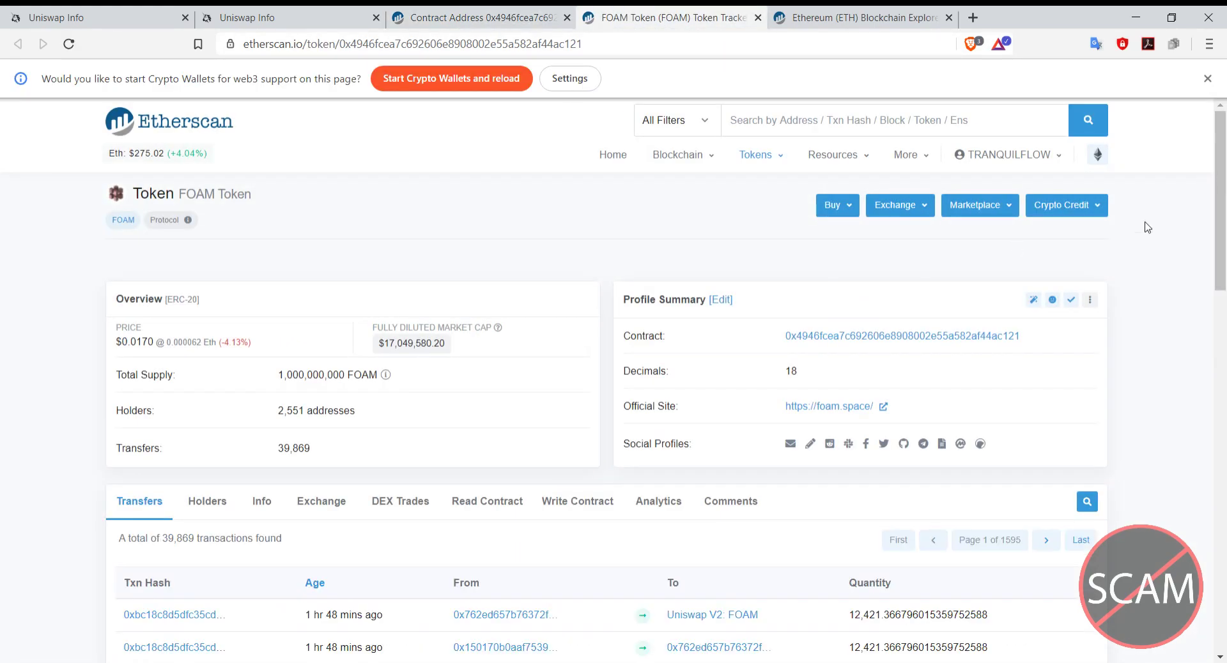
scroll(1148, 227, "down", 3)
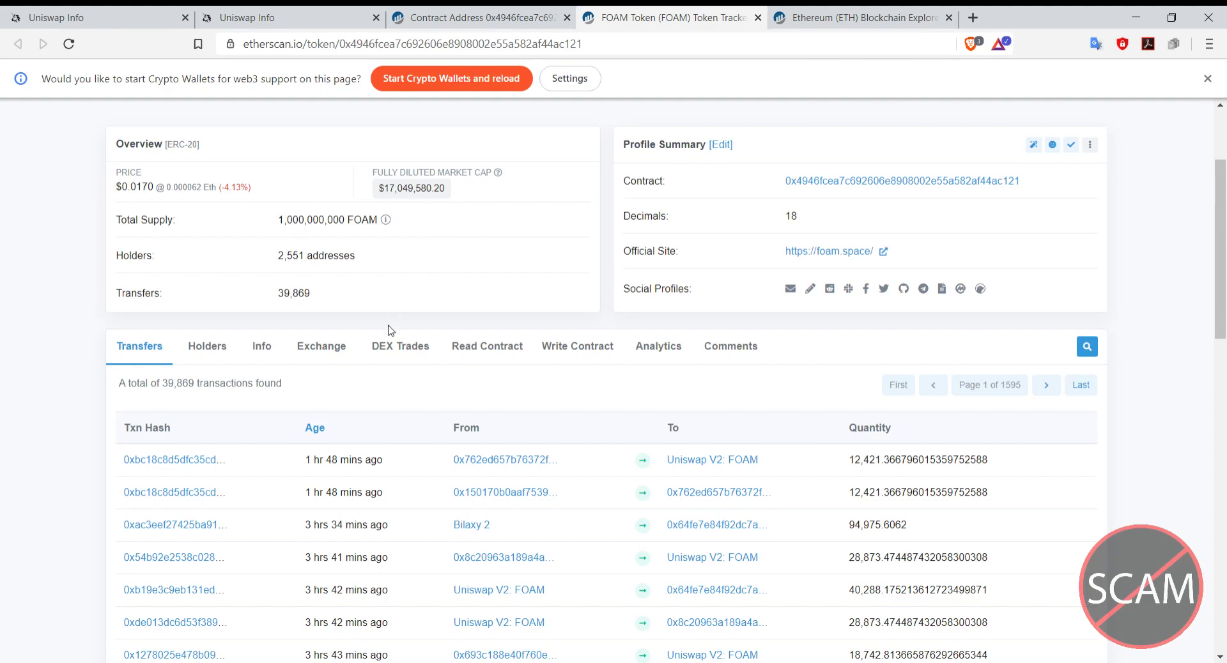
left_click(1209, 79)
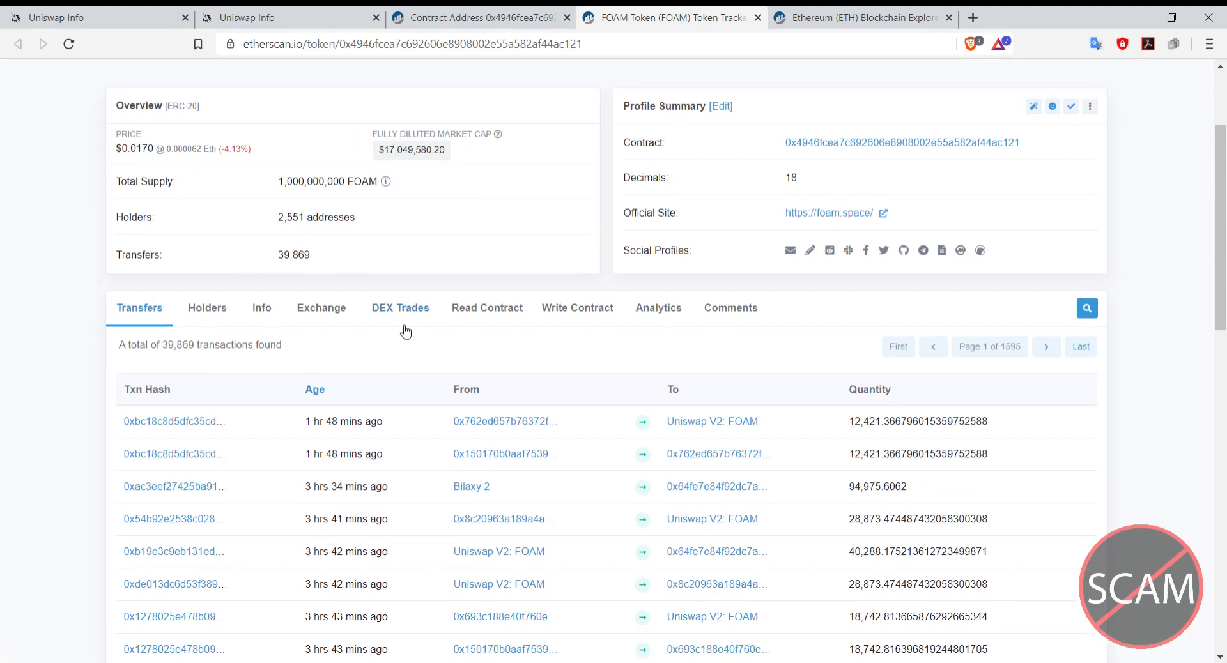
Step: Examine the FOAM Token's overview, profile summary with social links, and list of transfers
scroll(1222, 200, "up", 2)
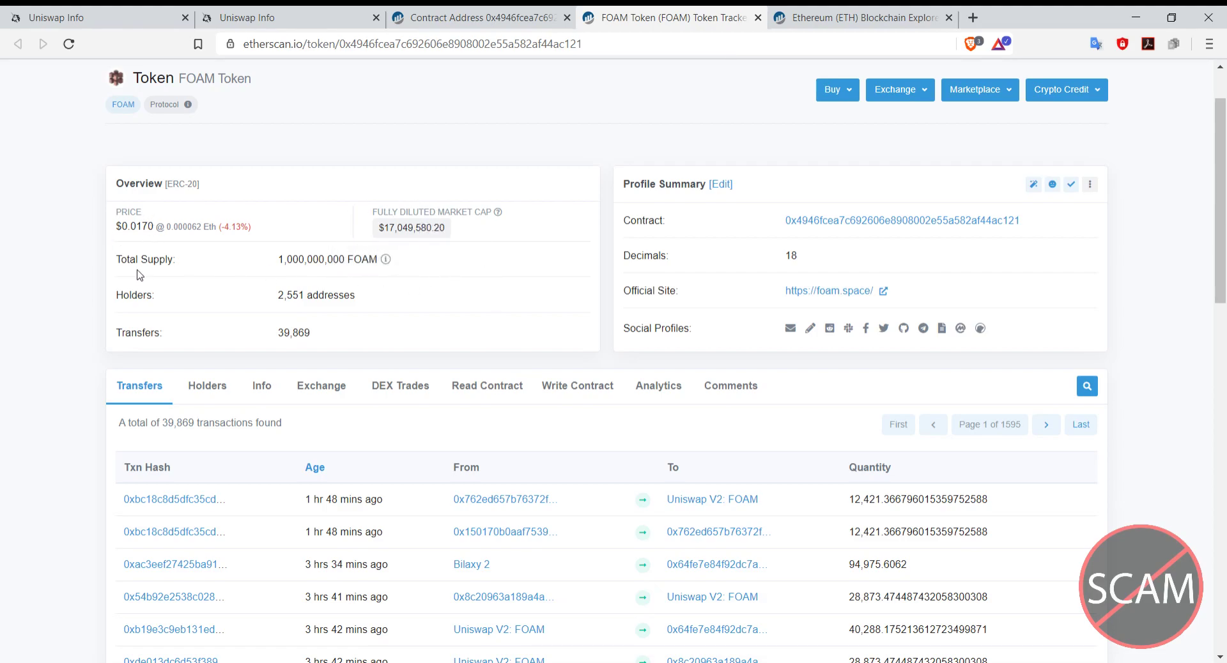
mouse_move(390, 263)
scroll(989, 374, "up", 1)
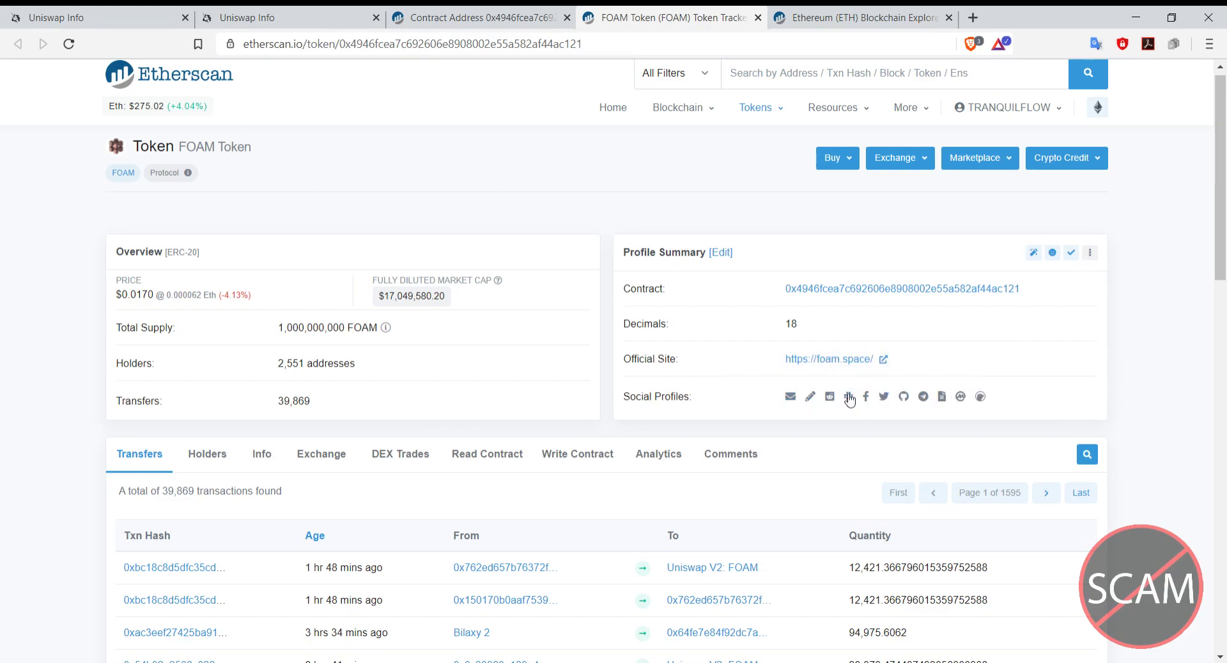
scroll(811, 400, "down", 2)
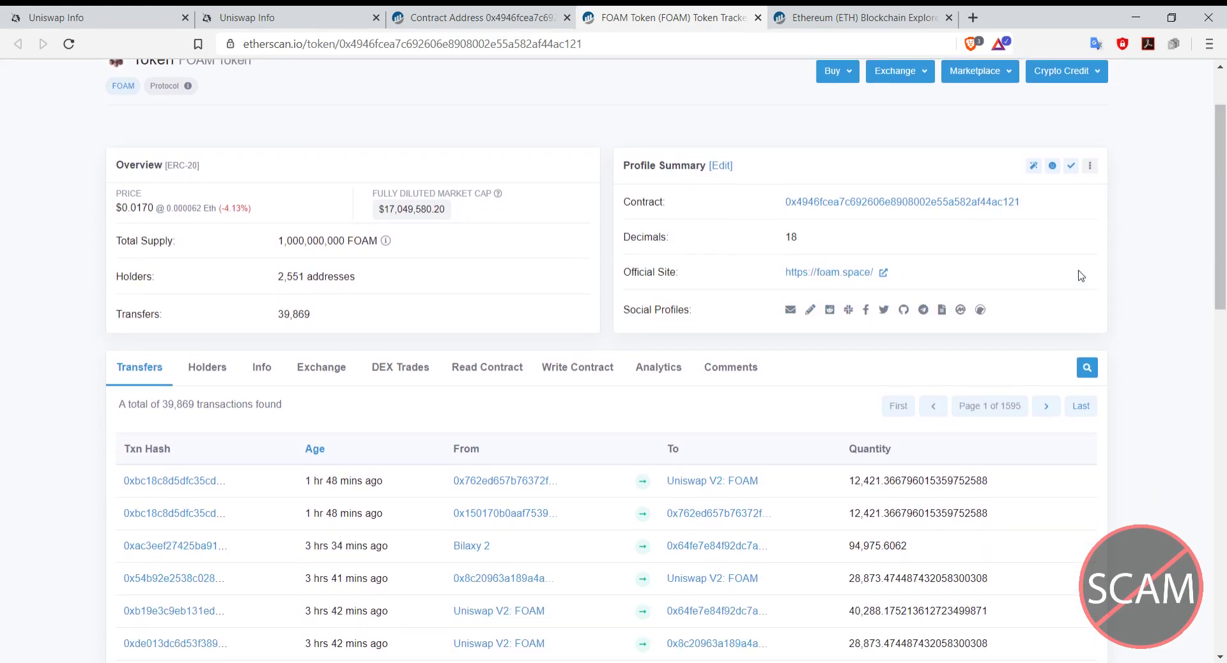
scroll(1224, 274, "down", 2)
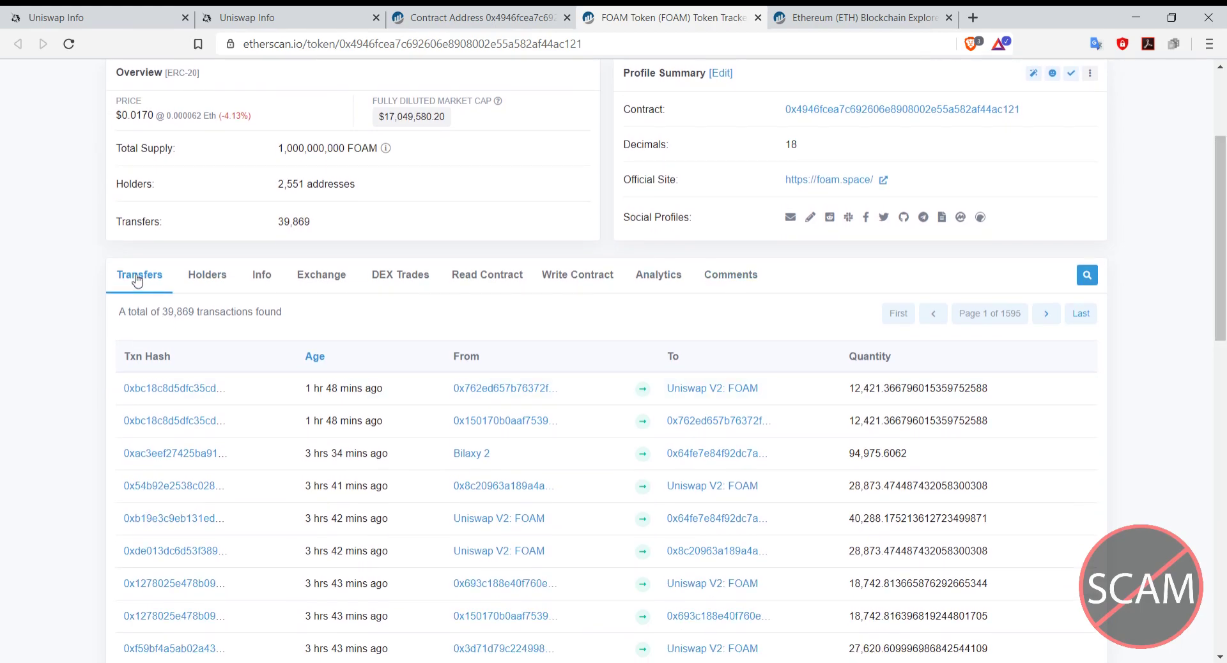
scroll(262, 236, "down", 2)
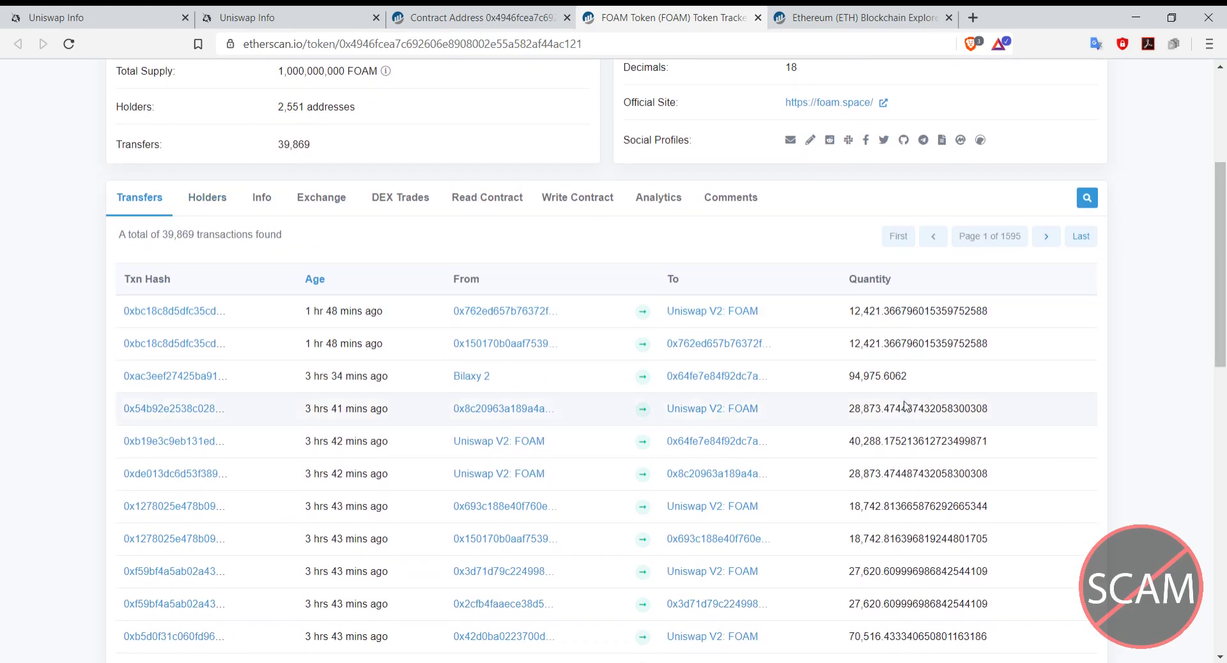
scroll(575, 371, "down", 1)
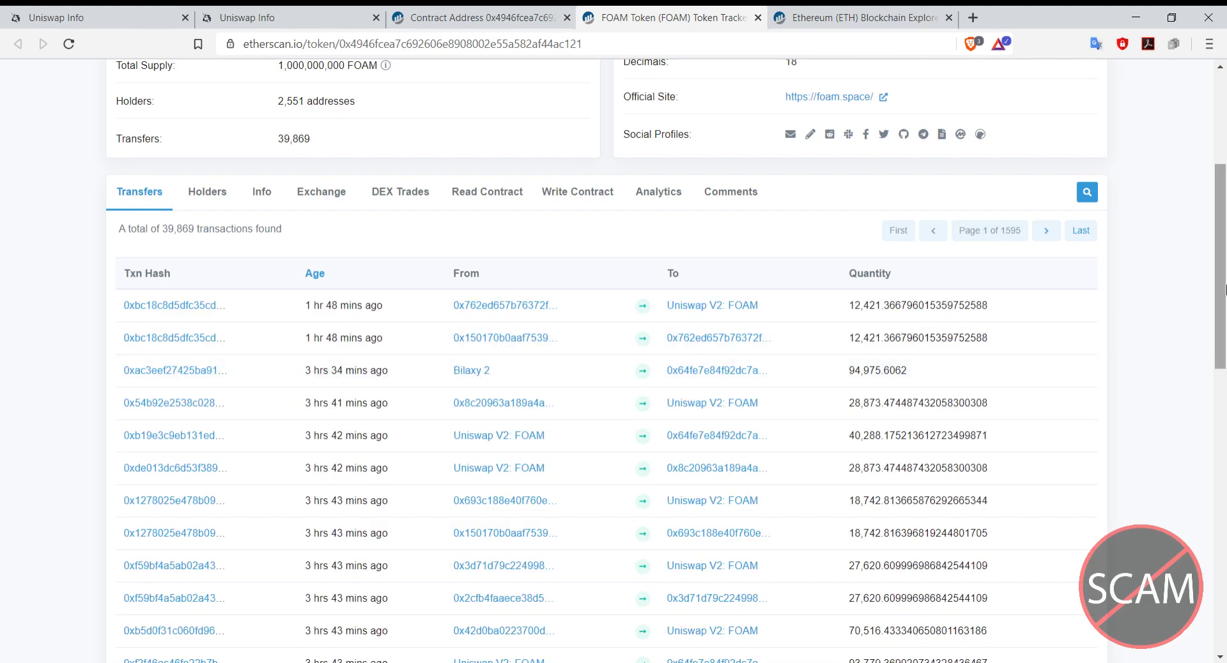
scroll(450, 276, "down", 3)
scroll(451, 276, "down", 5)
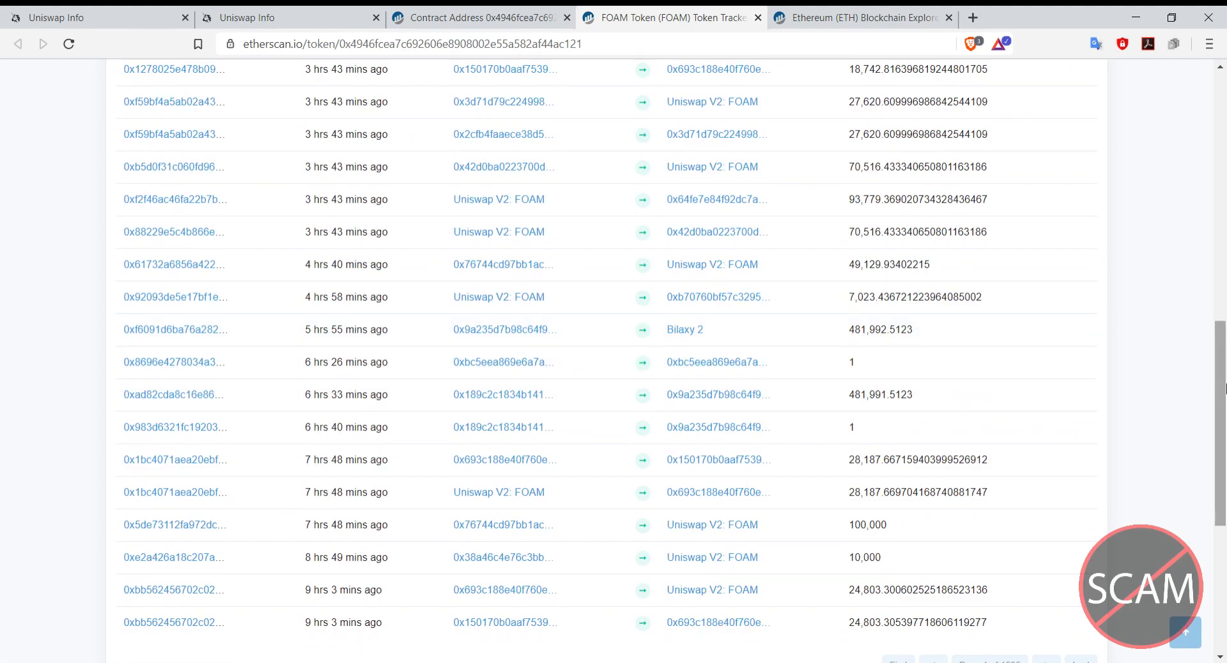
left_click_drag(1225, 386, 1225, 258)
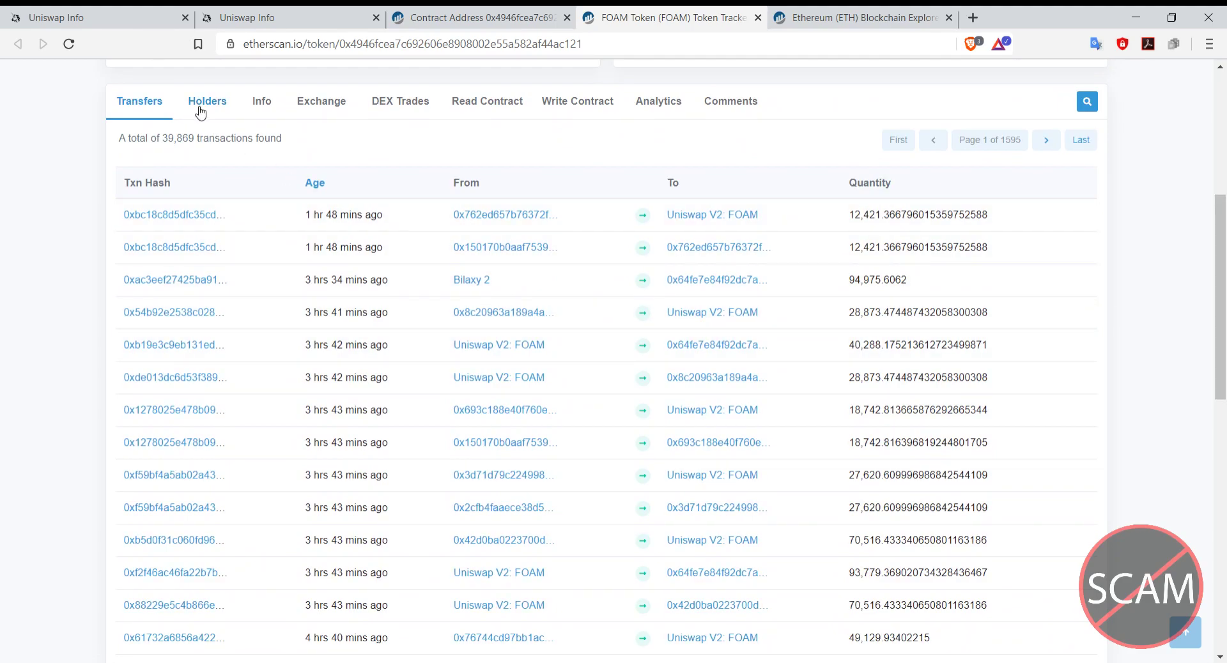
Step: Show the FOAM Token's holders and examine the top addresses and their share of the supply
scroll(215, 183, "up", 5)
left_click(216, 404)
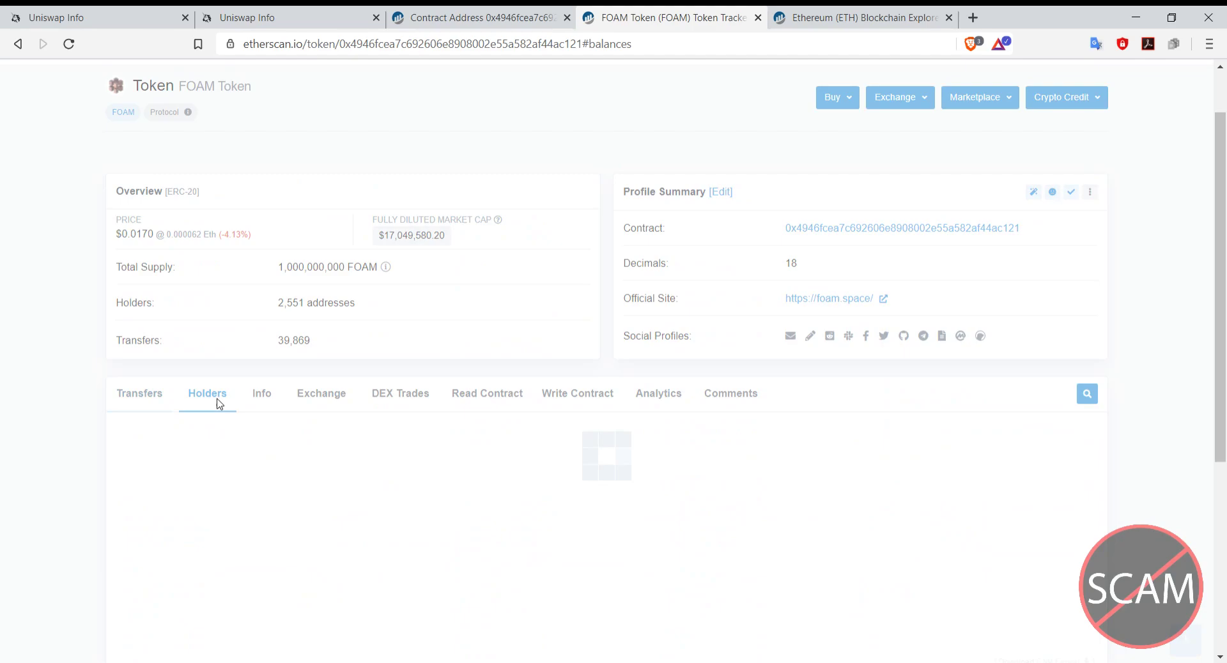
left_click_drag(1225, 160, 1225, 218)
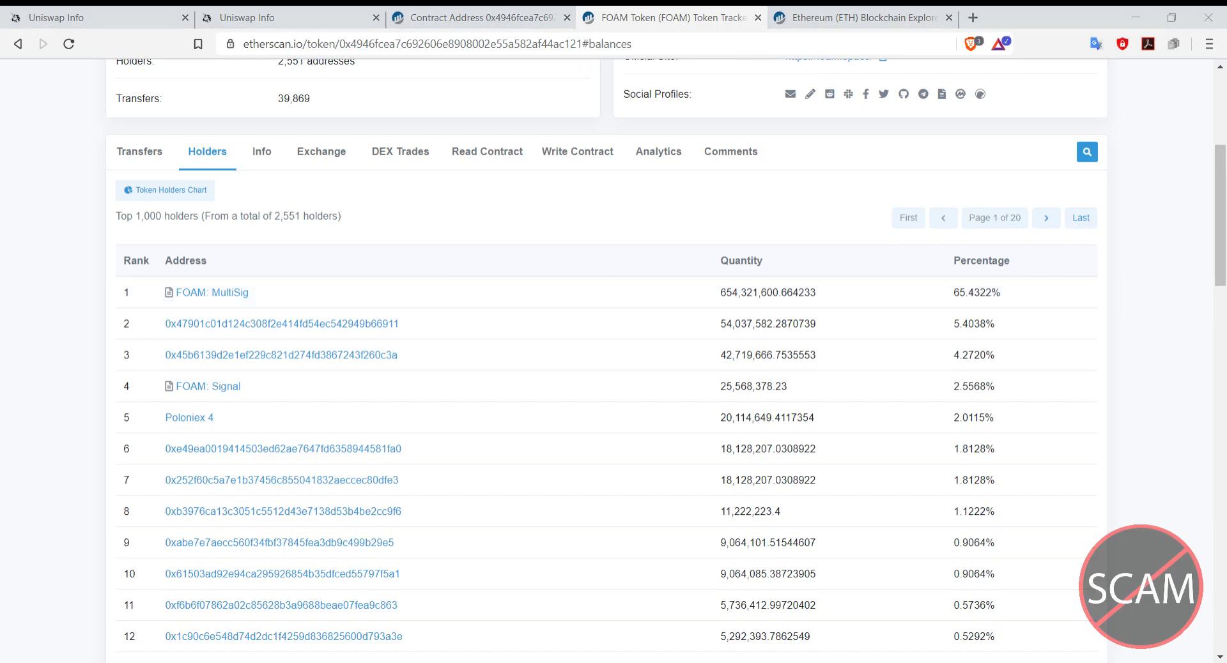
left_click(976, 293)
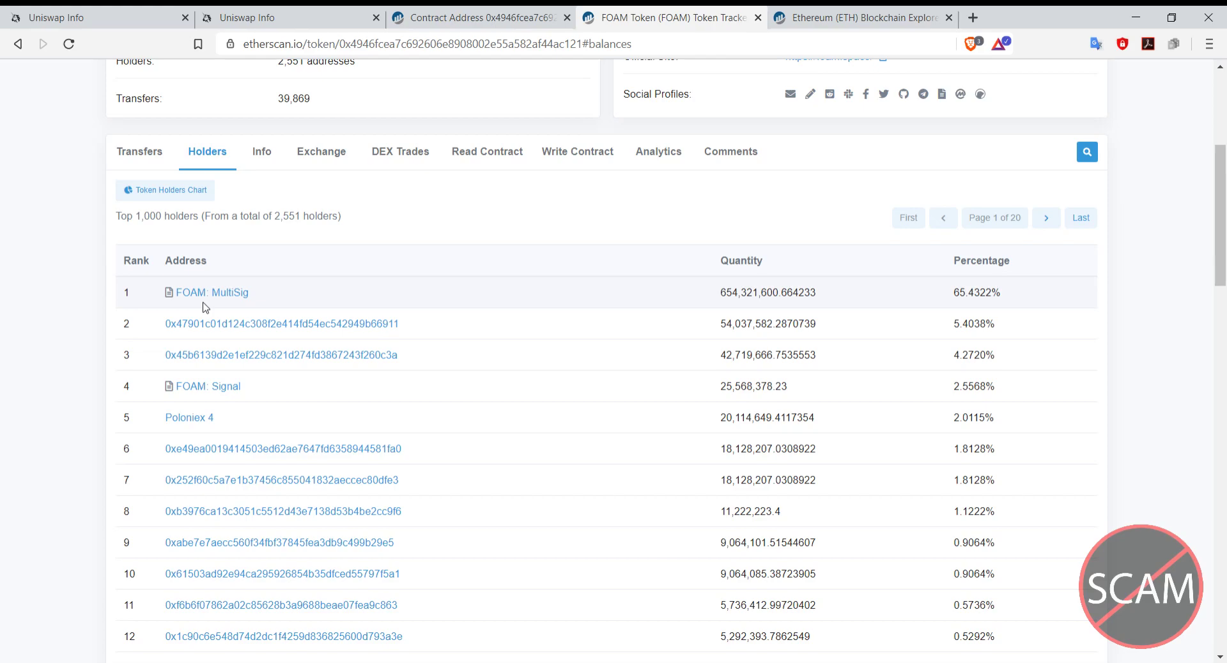
mouse_move(216, 297)
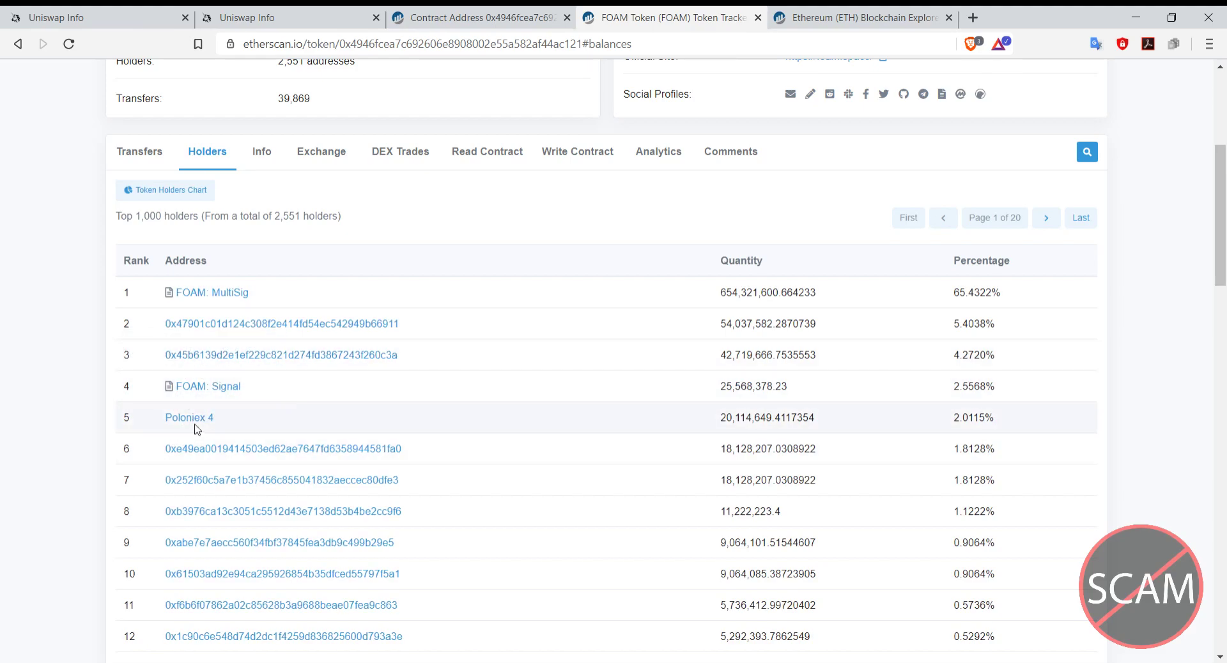
mouse_move(197, 427)
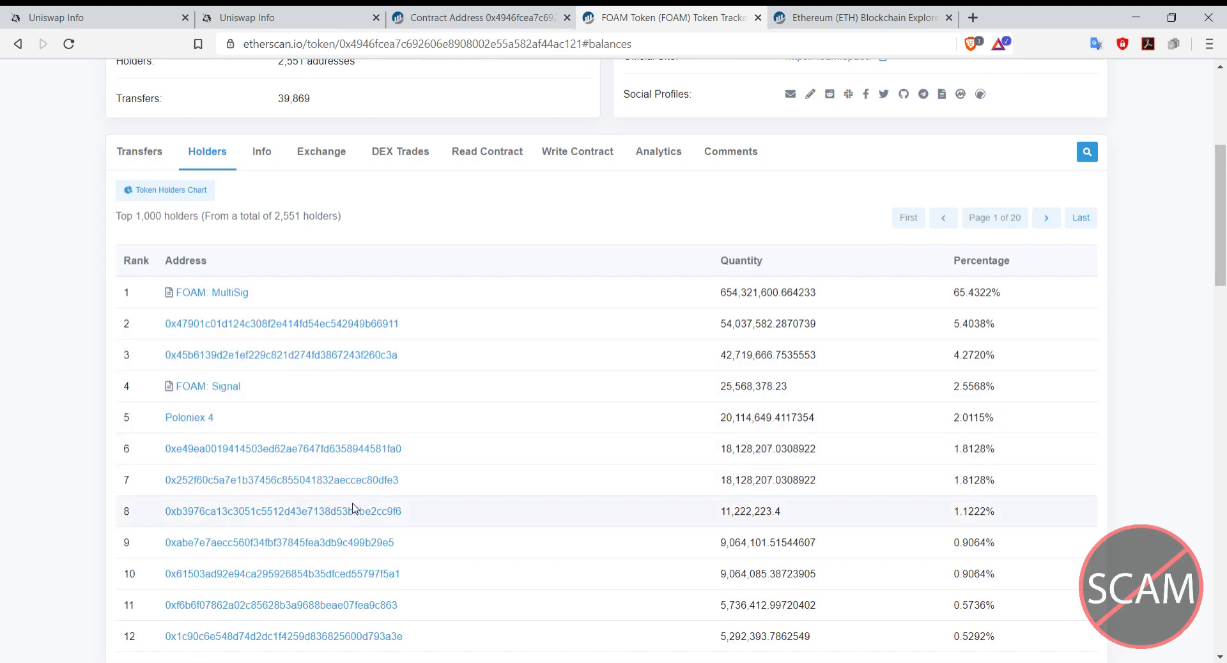
scroll(338, 446, "down", 4)
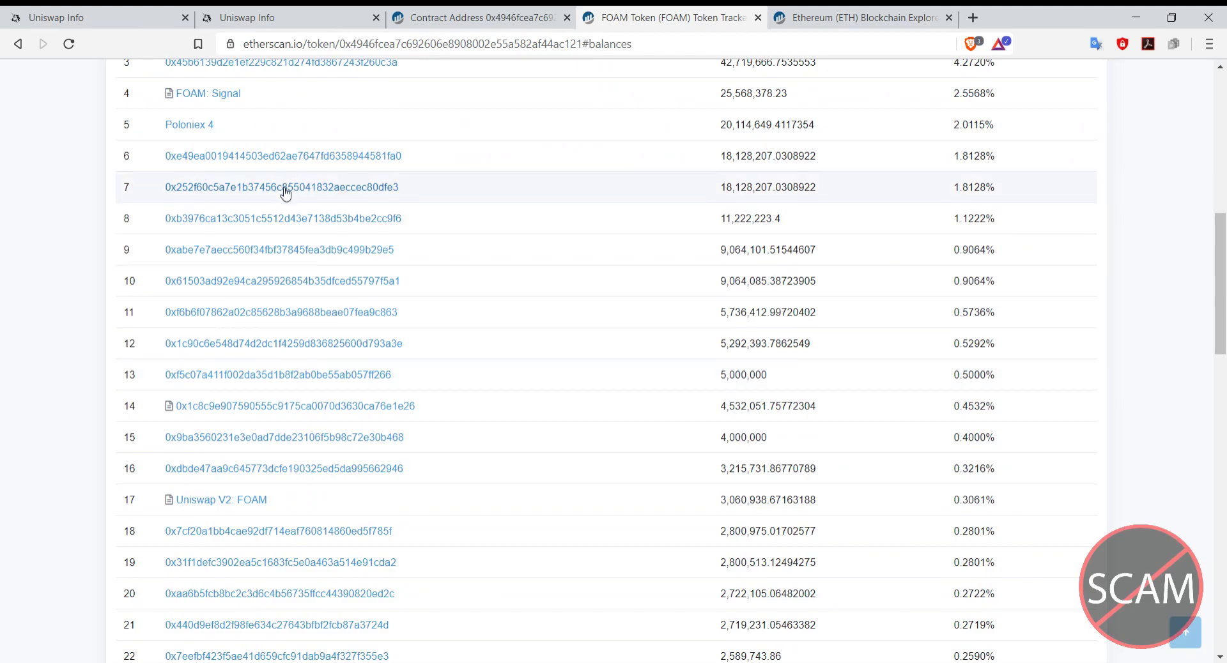
scroll(307, 516, "up", 8)
scroll(233, 440, "down", 1)
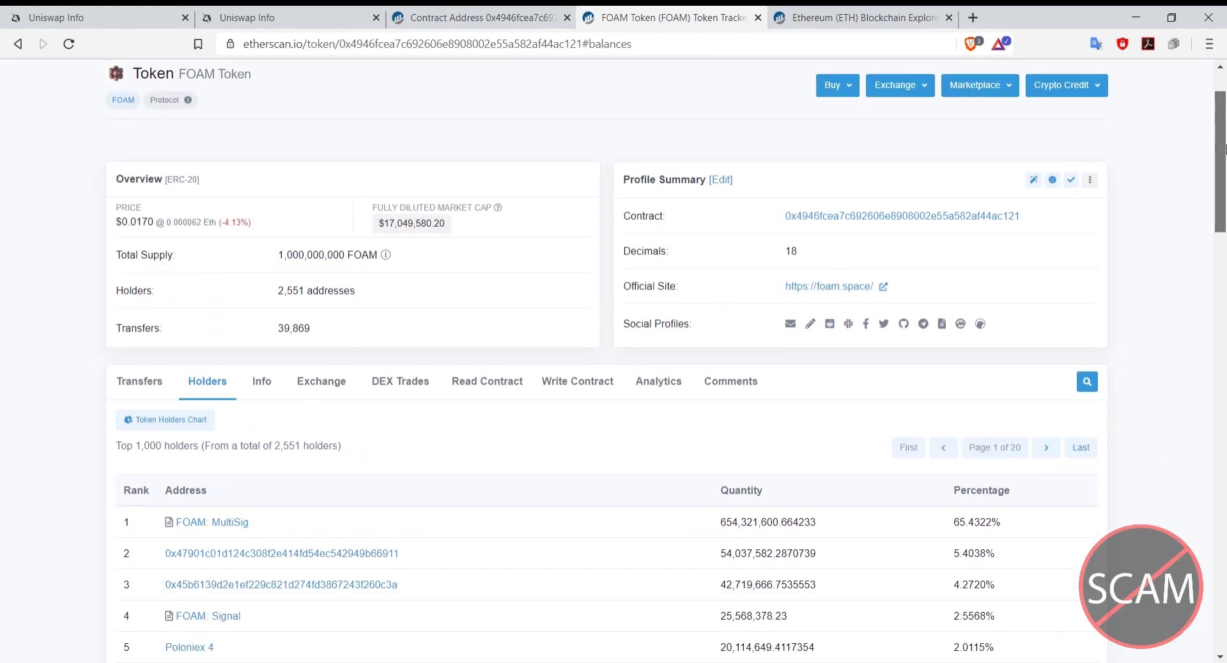
Step: Open the FOAM Token holders chart and examine how the supply is distributed among the top 500 holders
left_click(185, 416)
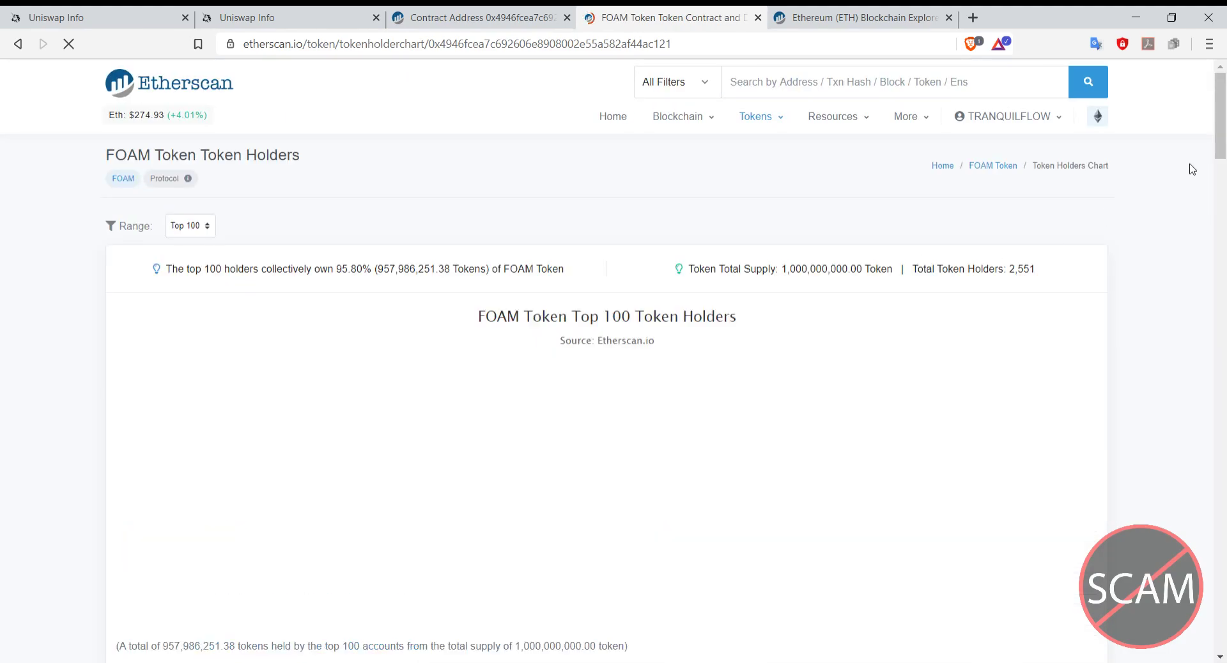
scroll(384, 351, "down", 4)
scroll(566, 298, "up", 2)
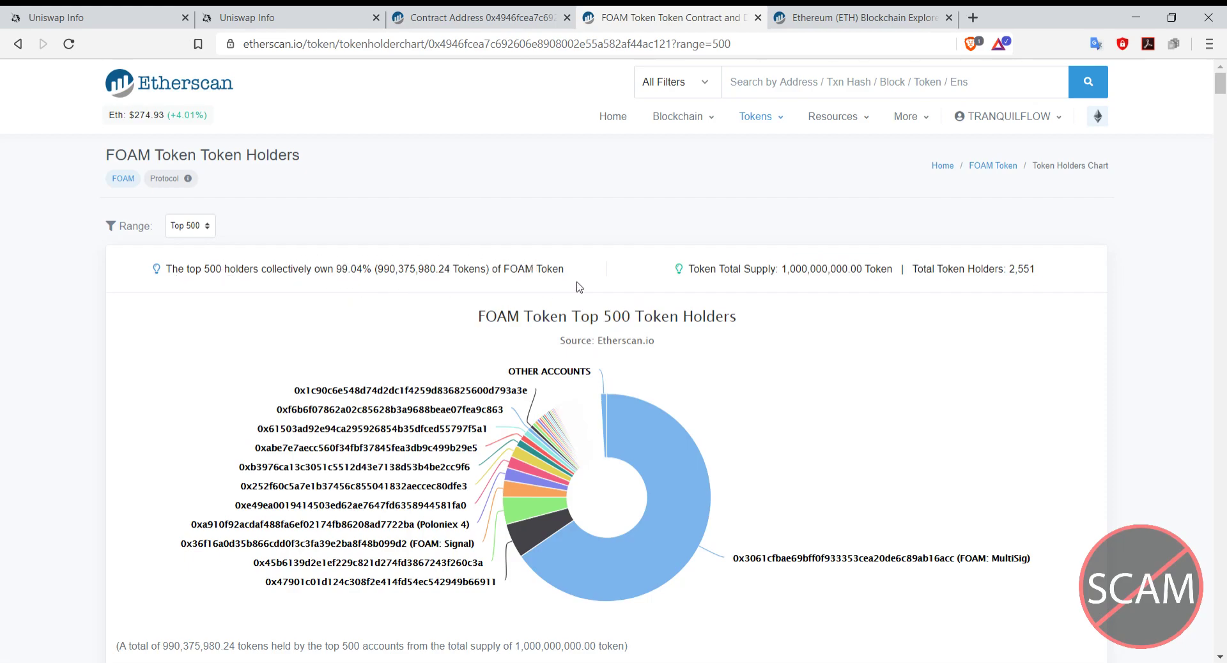
left_click_drag(1036, 269, 949, 269)
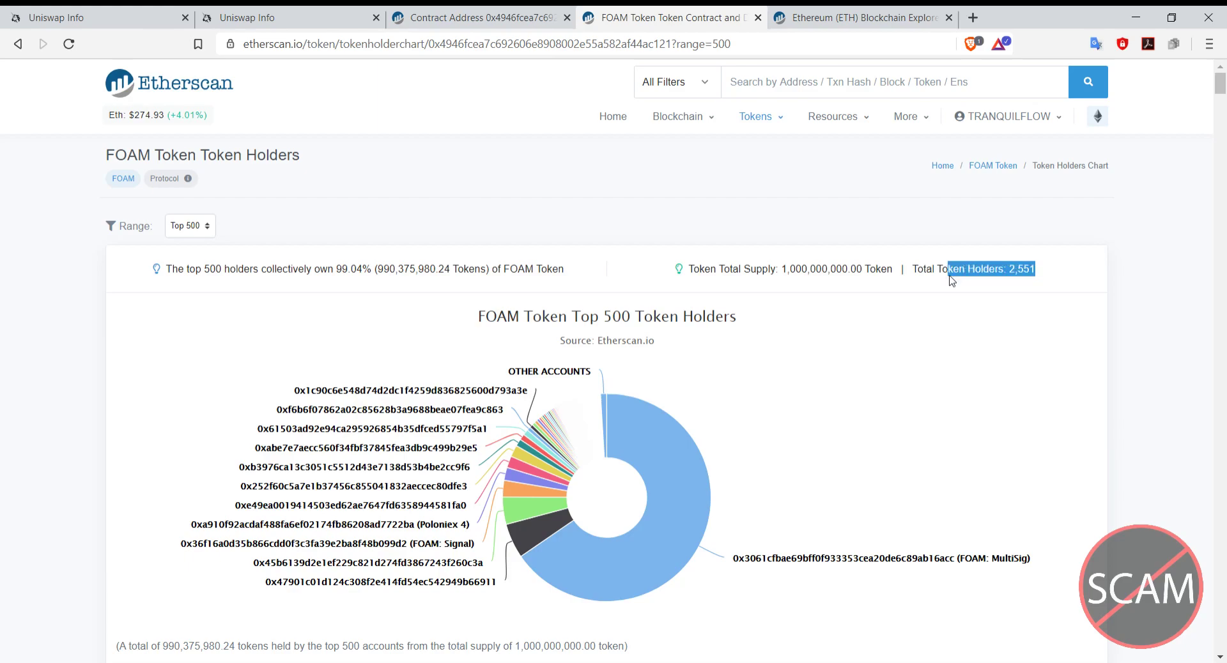
left_click(1036, 291)
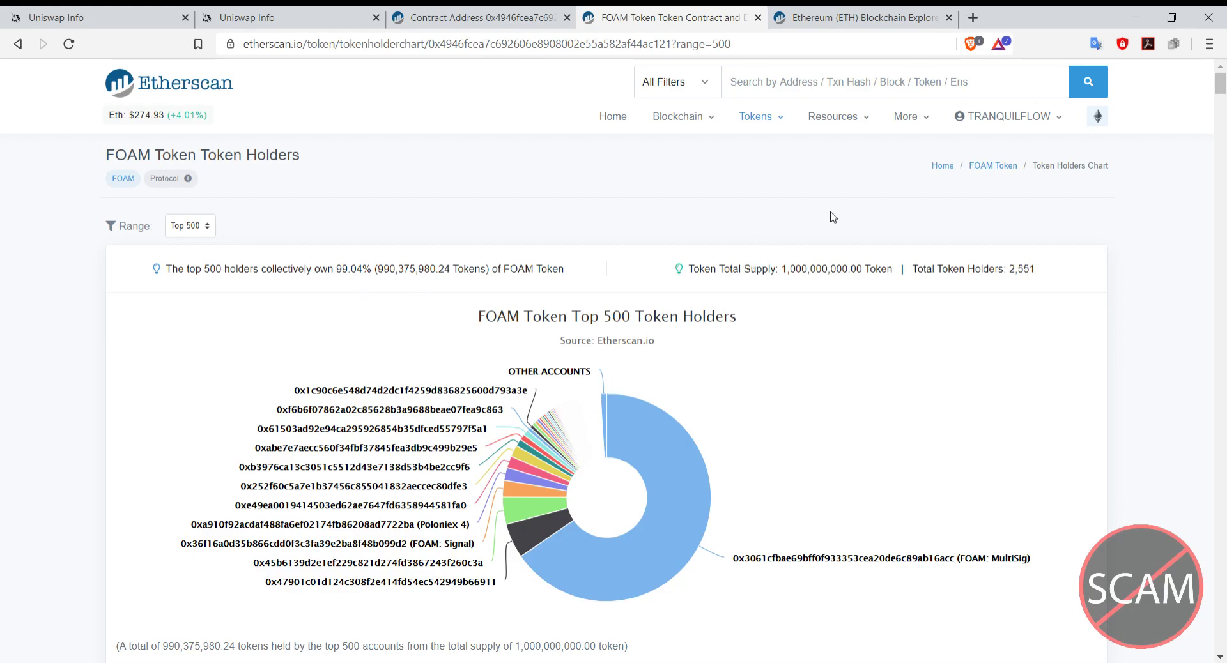
scroll(754, 242, "down", 5)
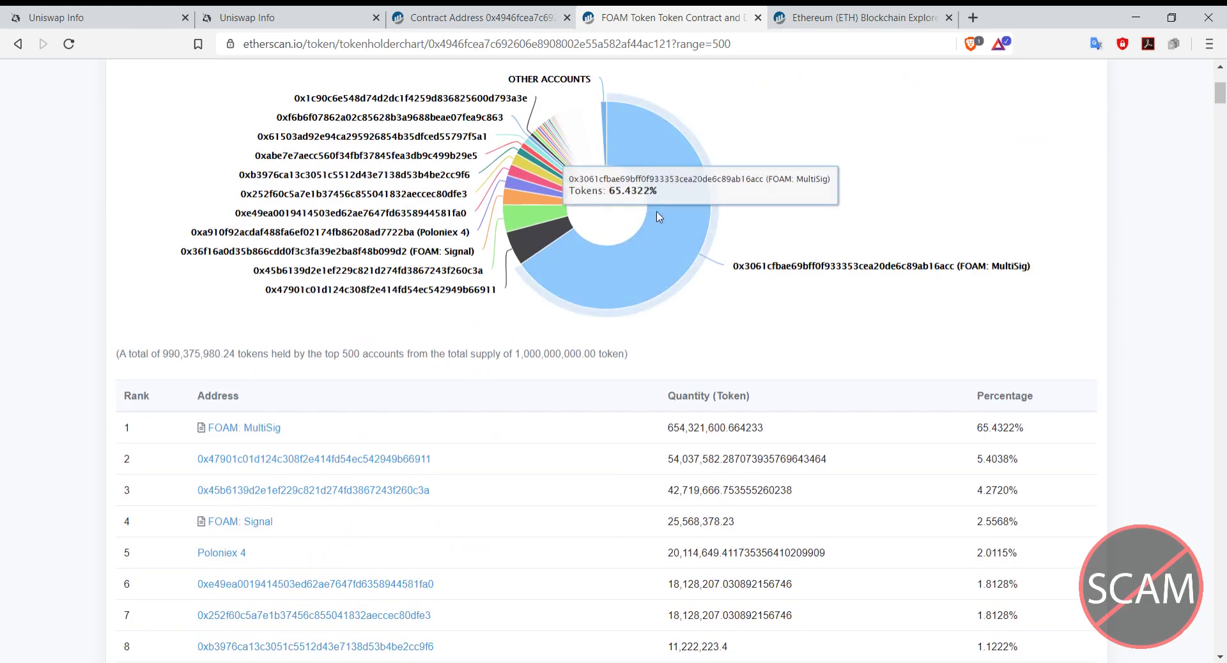
scroll(446, 238, "up", 5)
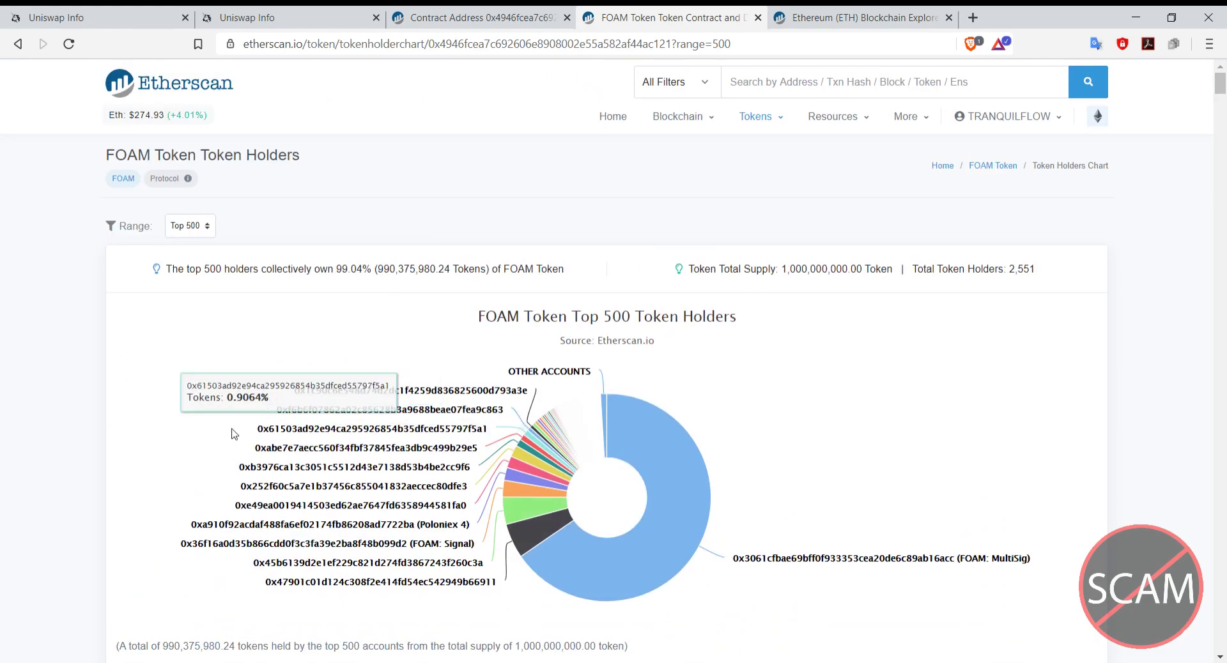
Step: Set the holders chart range to Top 100 and open the second-ranked holder's FOAM details in a separate tab
left_click(209, 303)
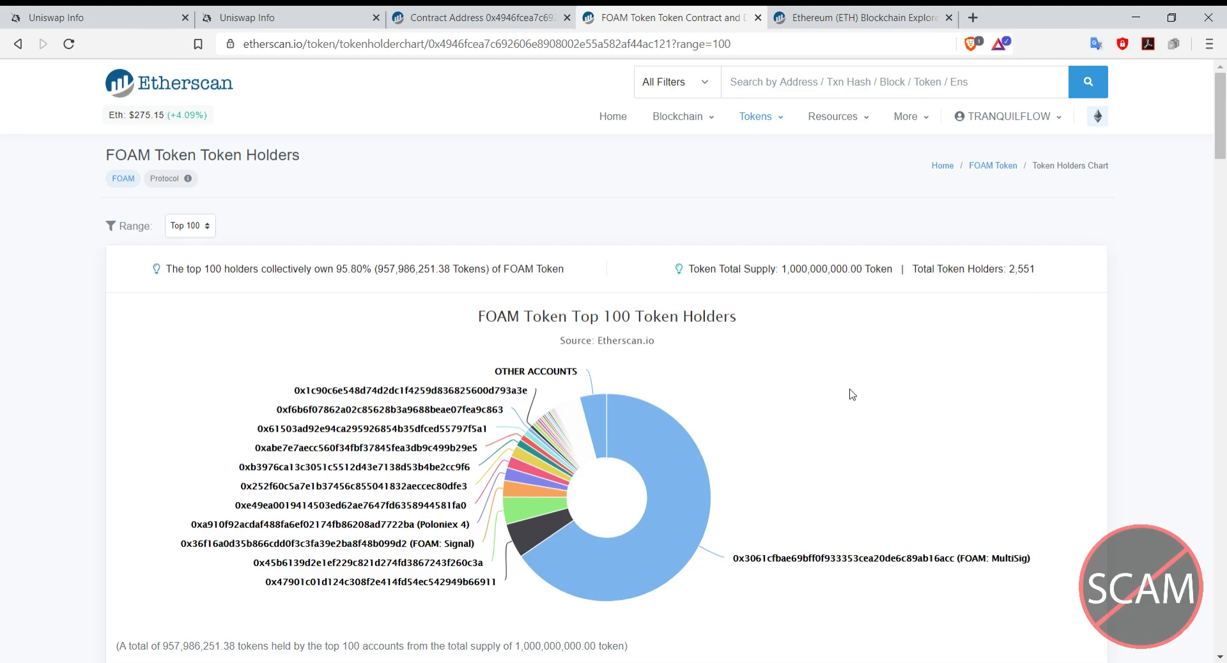
scroll(854, 505, "down", 5)
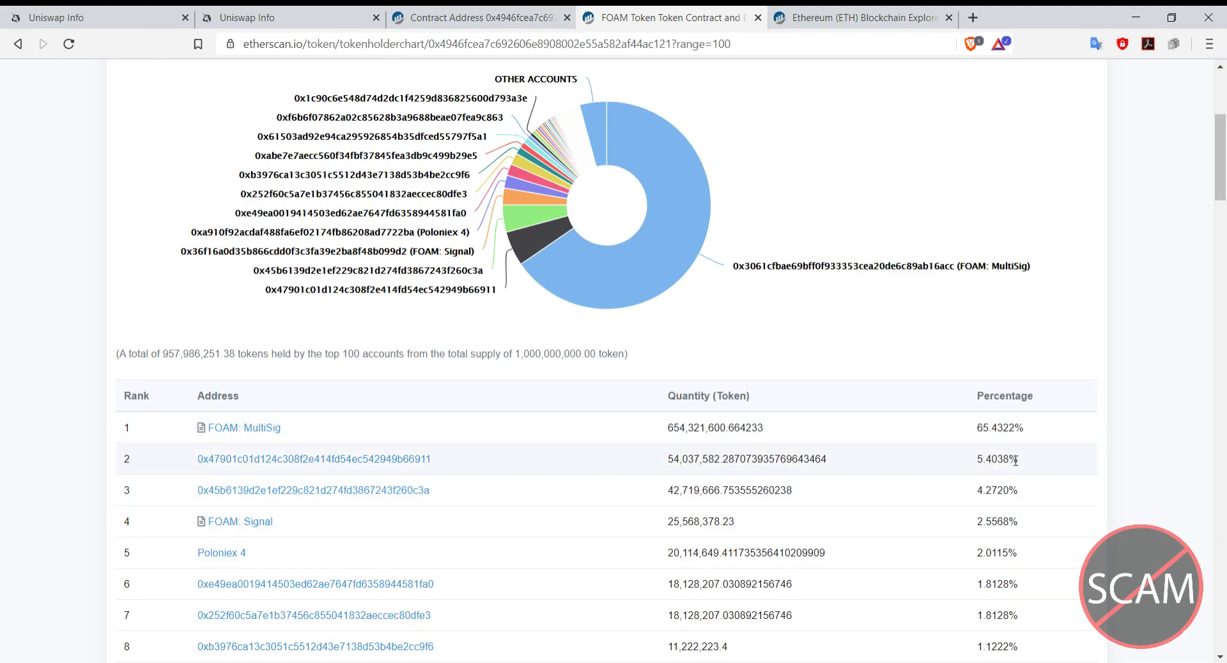
middle_click(379, 465)
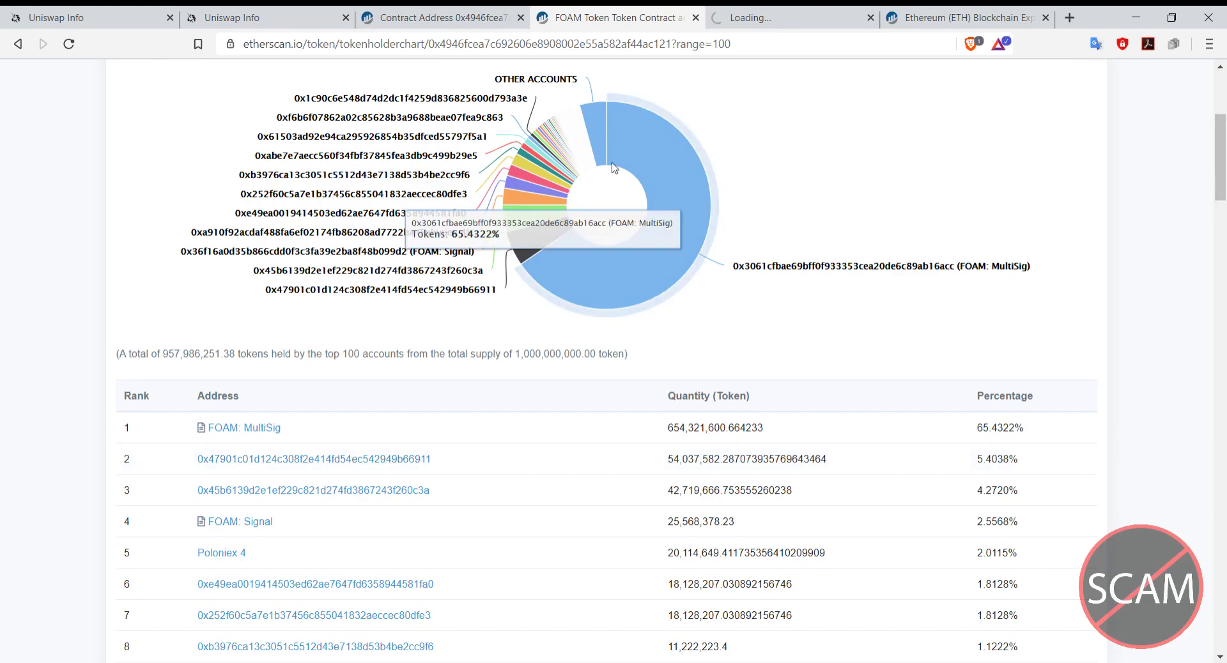
key("ctrl+Tab")
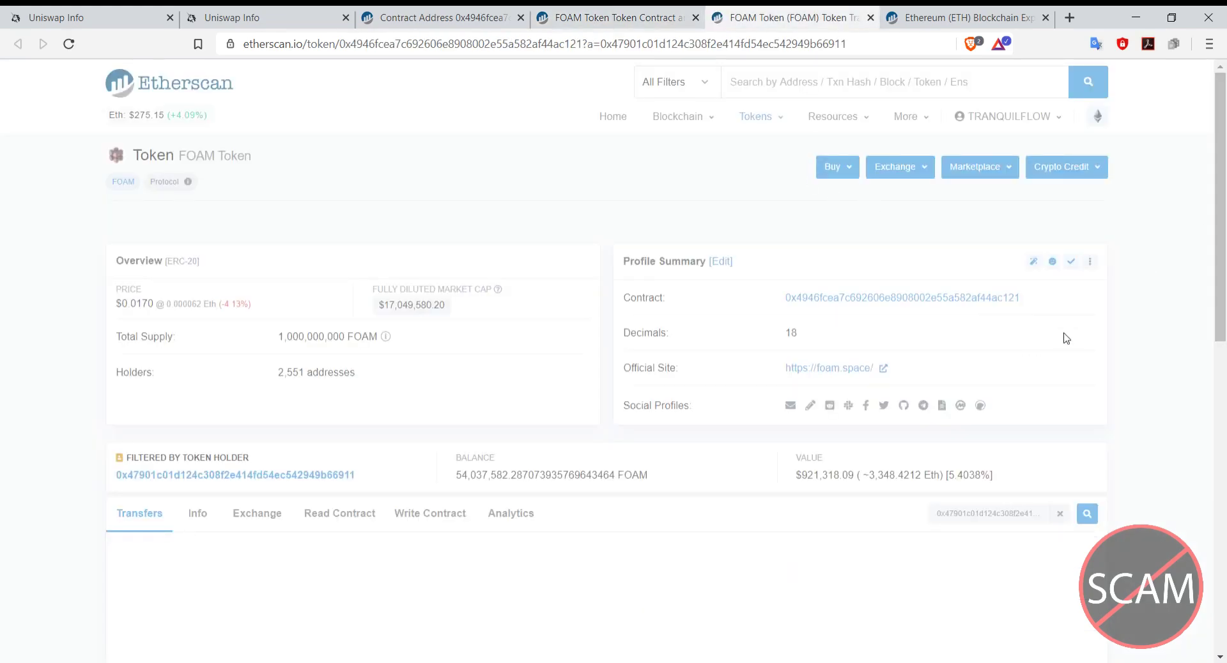
Step: Examine the age and quantity of this holder's FOAM transfers, then close the holder's page
left_click_drag(1226, 218, 1223, 335)
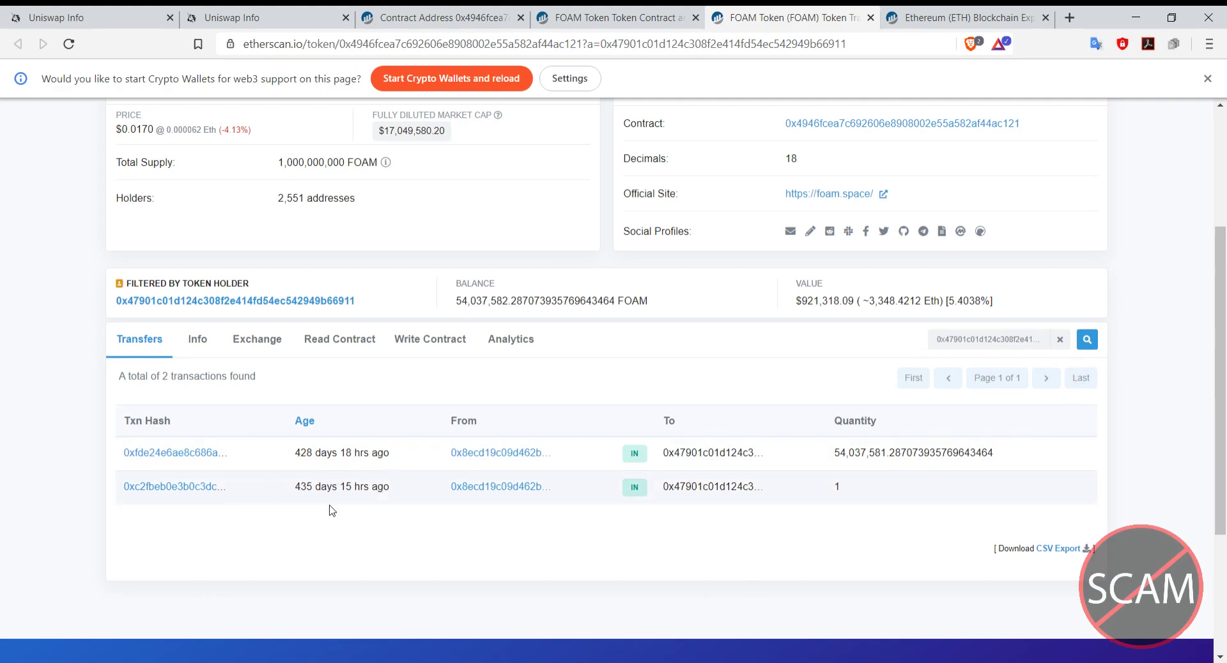
mouse_move(317, 489)
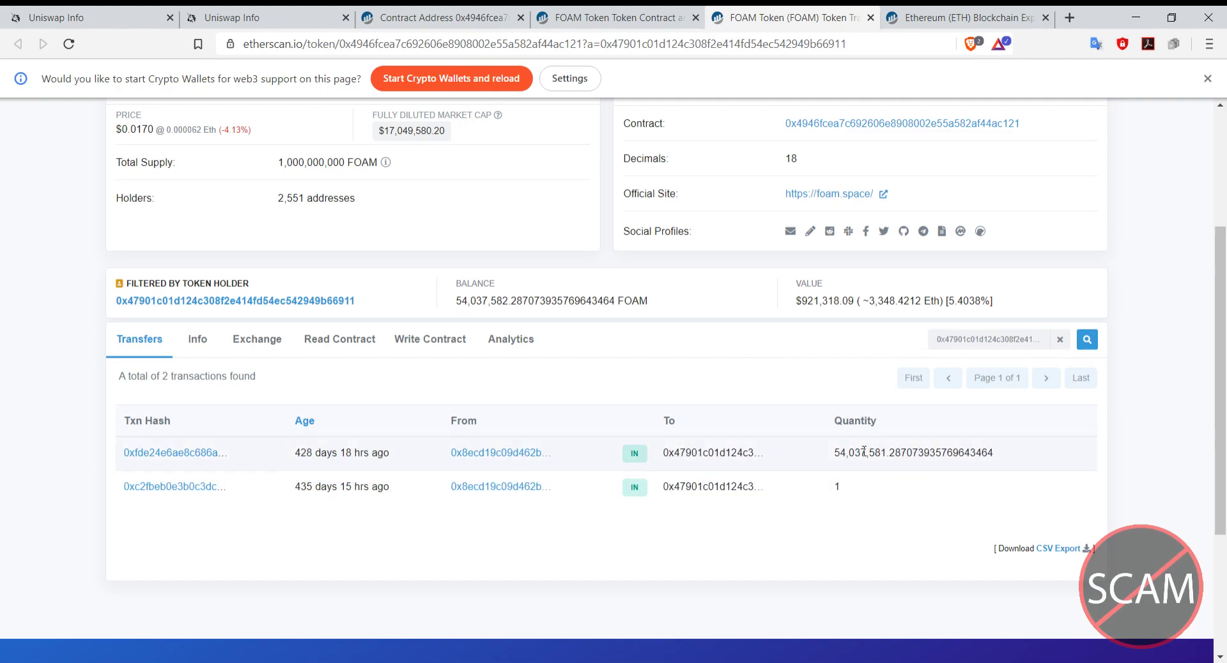
scroll(866, 463, "up", 1)
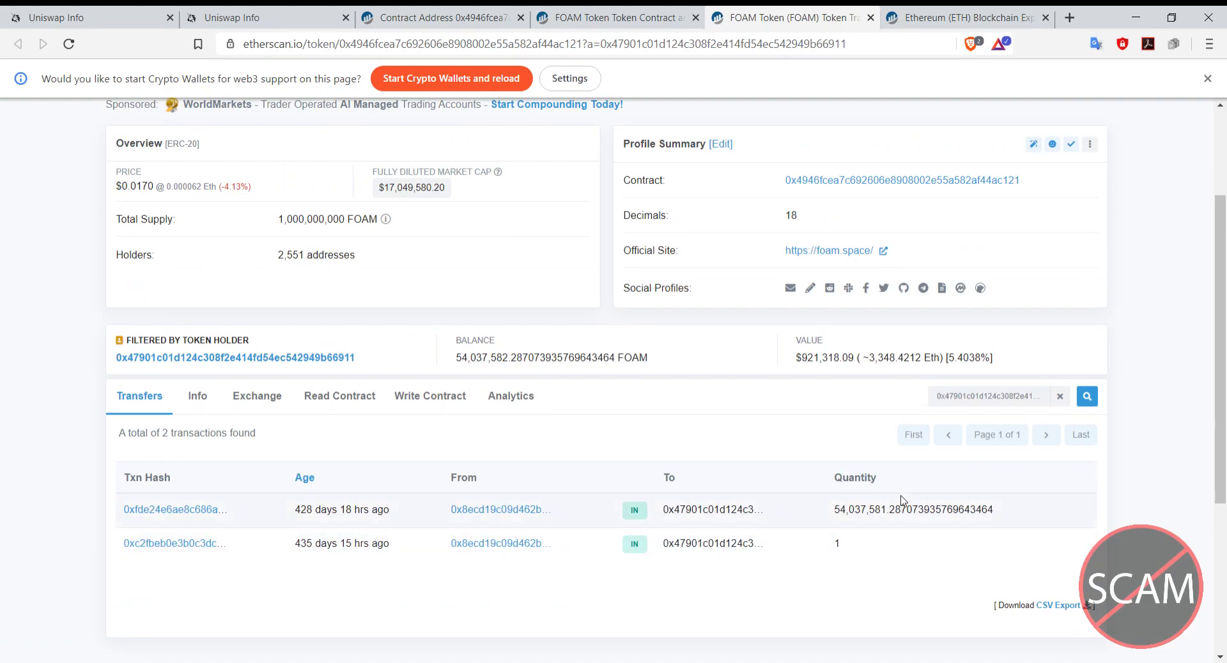
scroll(804, 431, "up", 1)
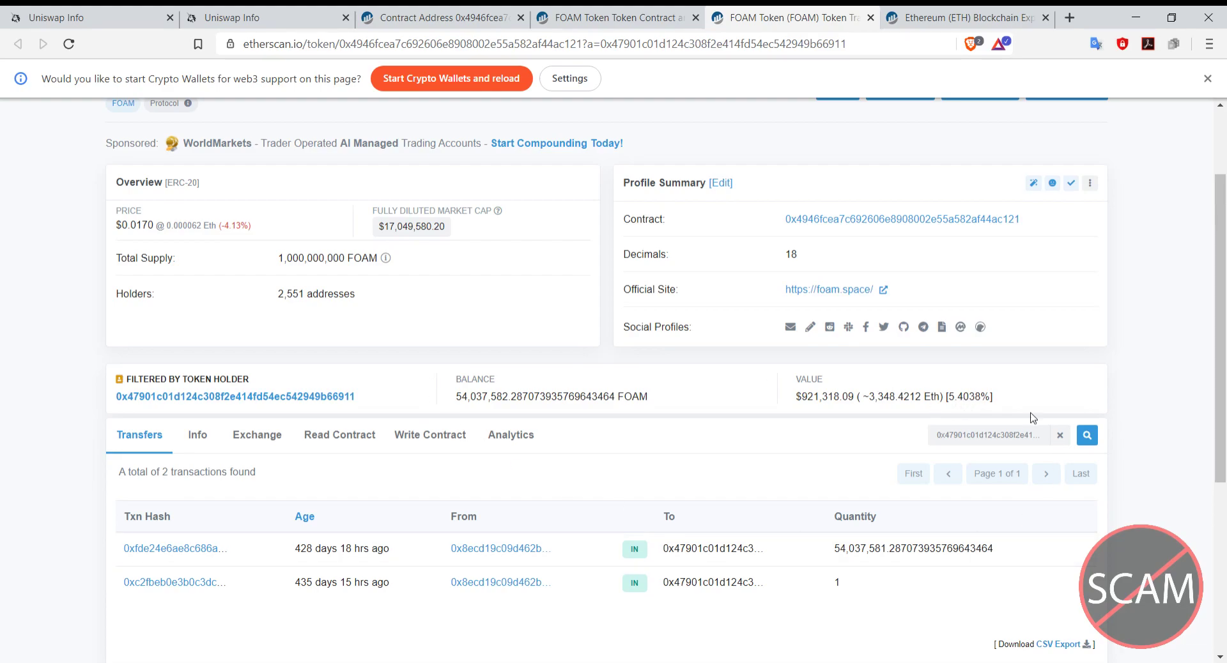
key("ctrl+w")
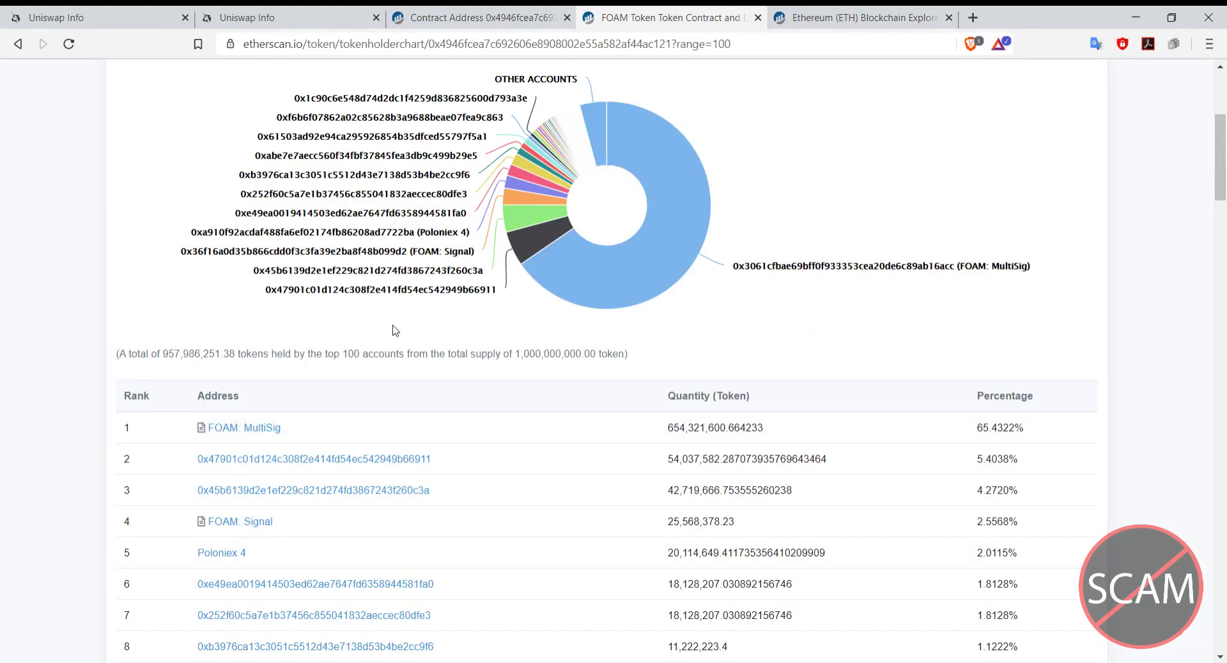
Step: Return to the FOAM Token tracker page, show the token's general information and dismiss the Crypto Wallets prompt
left_click(17, 45)
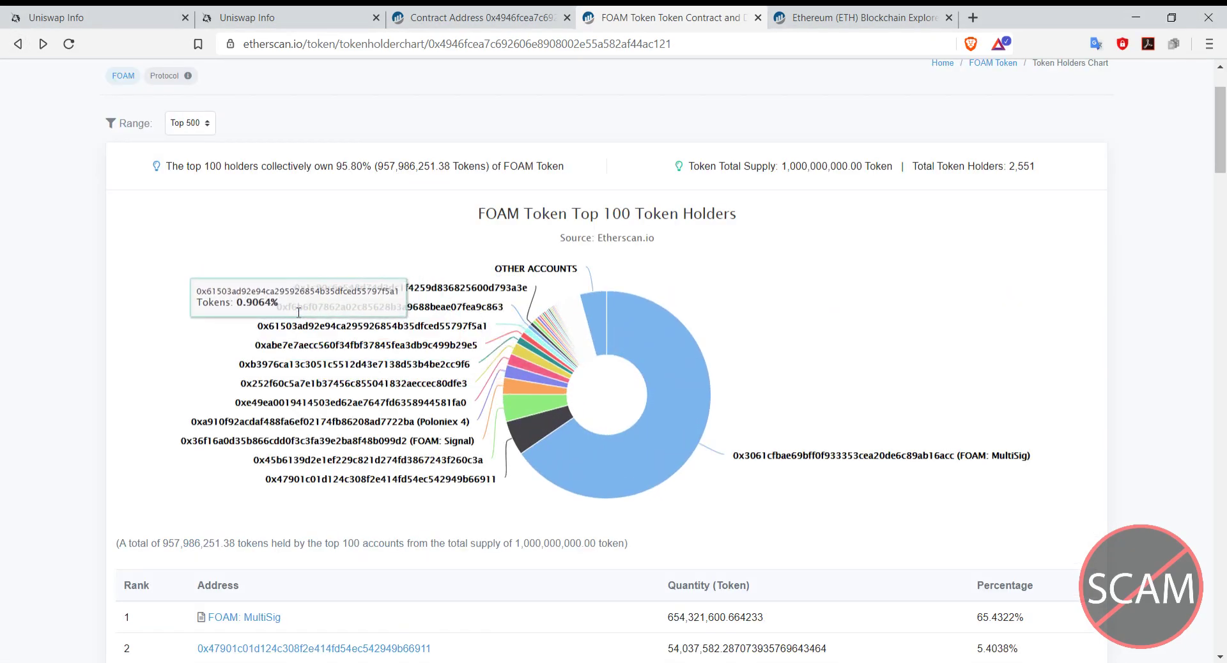
left_click(17, 44)
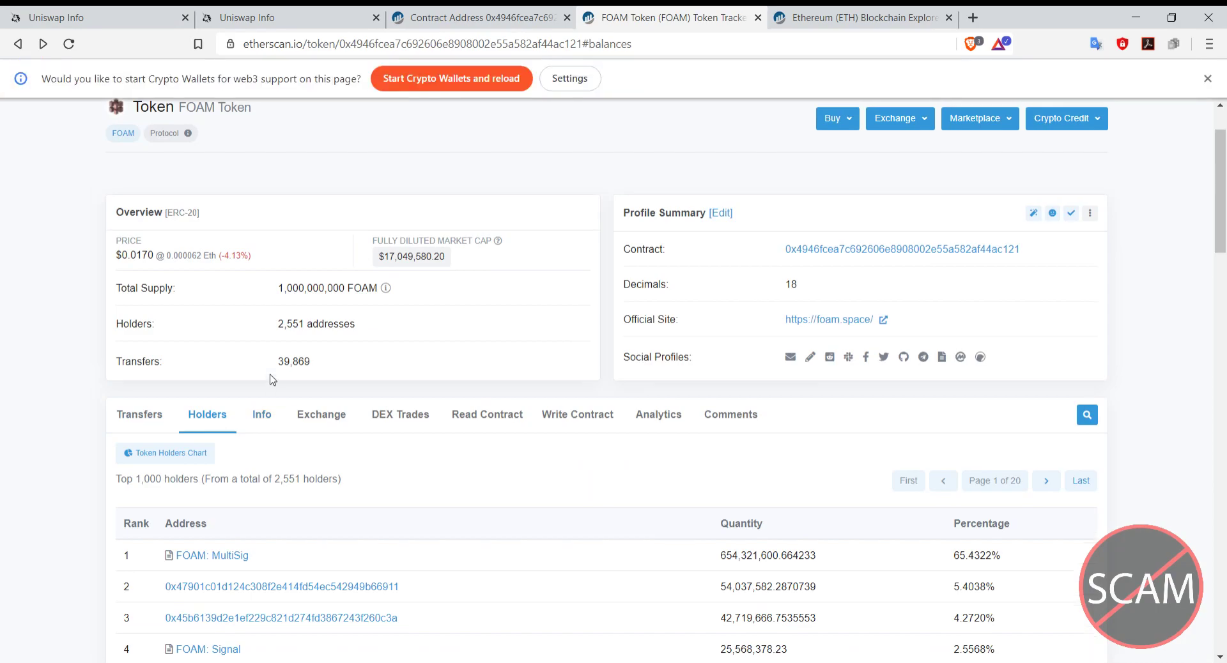
left_click(262, 414)
left_click(1207, 78)
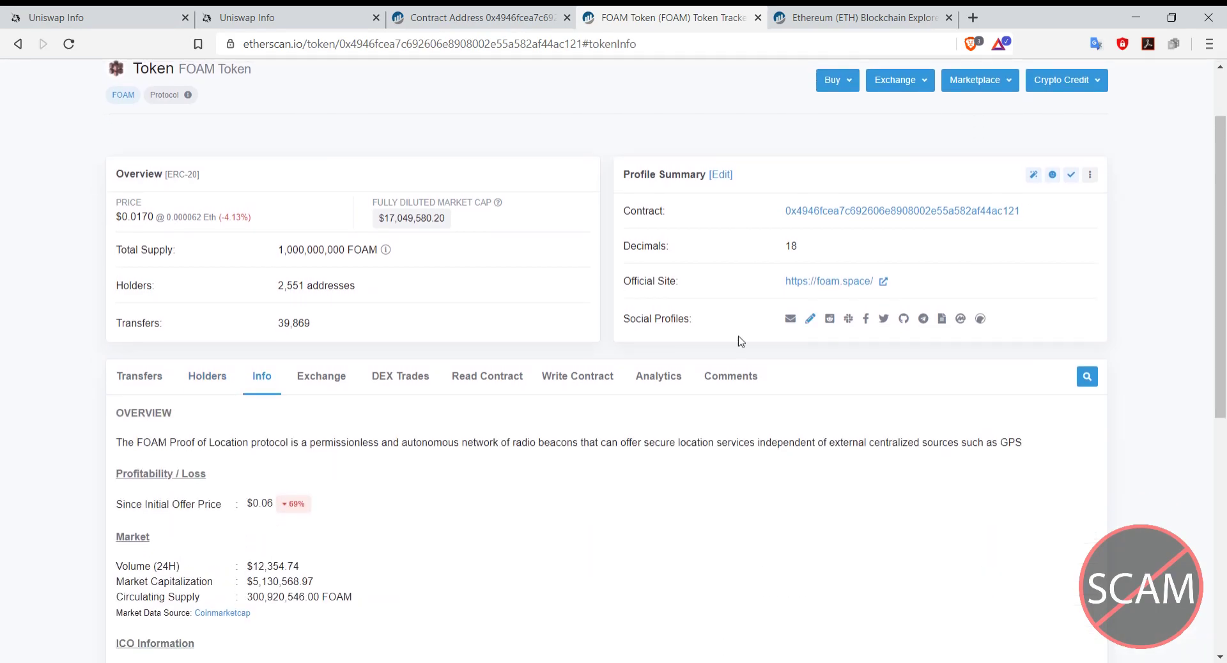
Step: Examine the FOAM Token's project description, market data and ICO information
scroll(737, 339, "down", 5)
scroll(1224, 393, "up", 1)
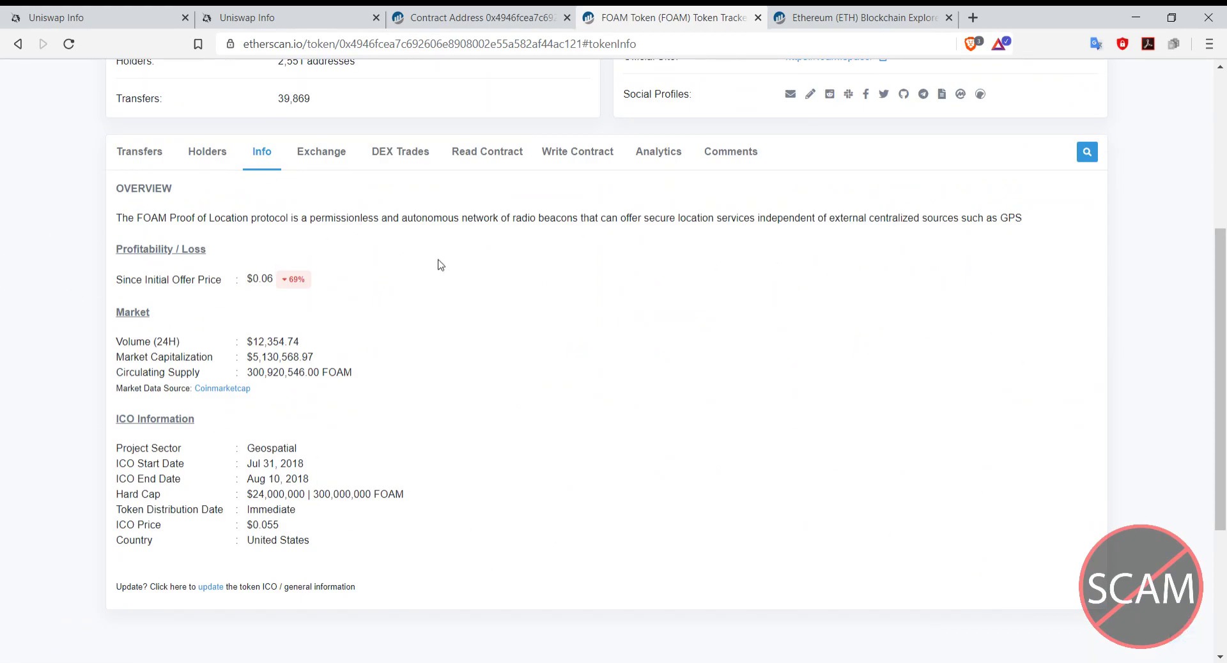
left_click_drag(137, 218, 1085, 218)
left_click(825, 275)
scroll(247, 326, "up", 1)
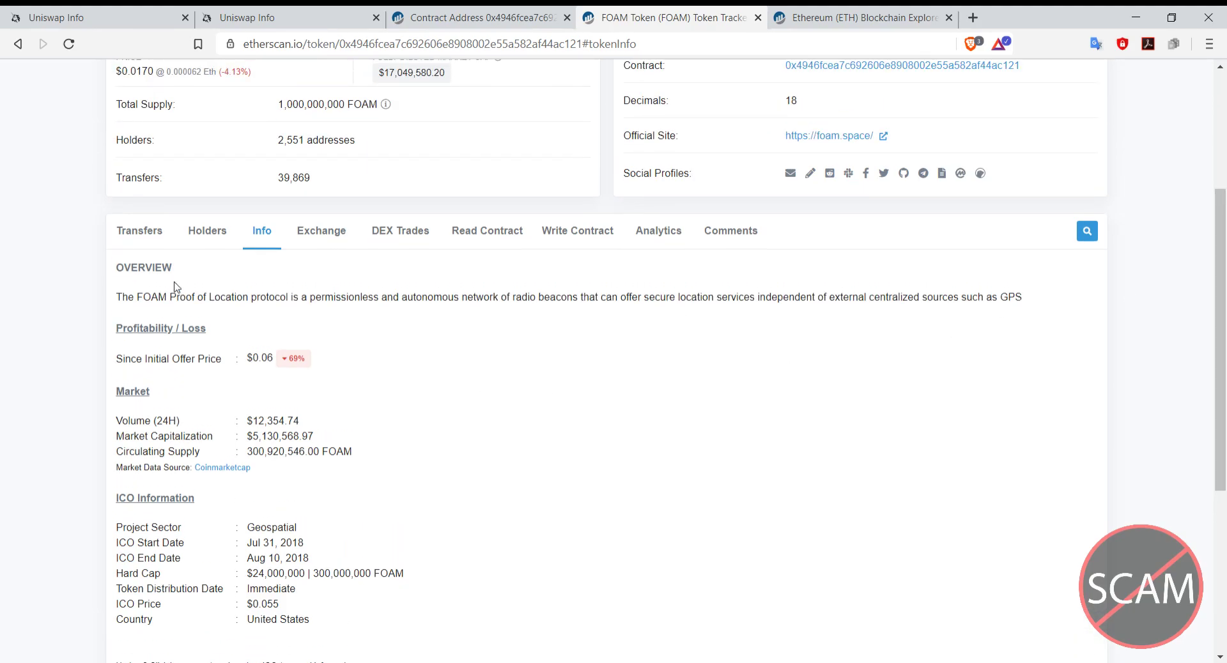
Step: Show the exchanges that trade the FOAM Token and compare their 24-hour volumes, volume shares and prices
left_click(326, 245)
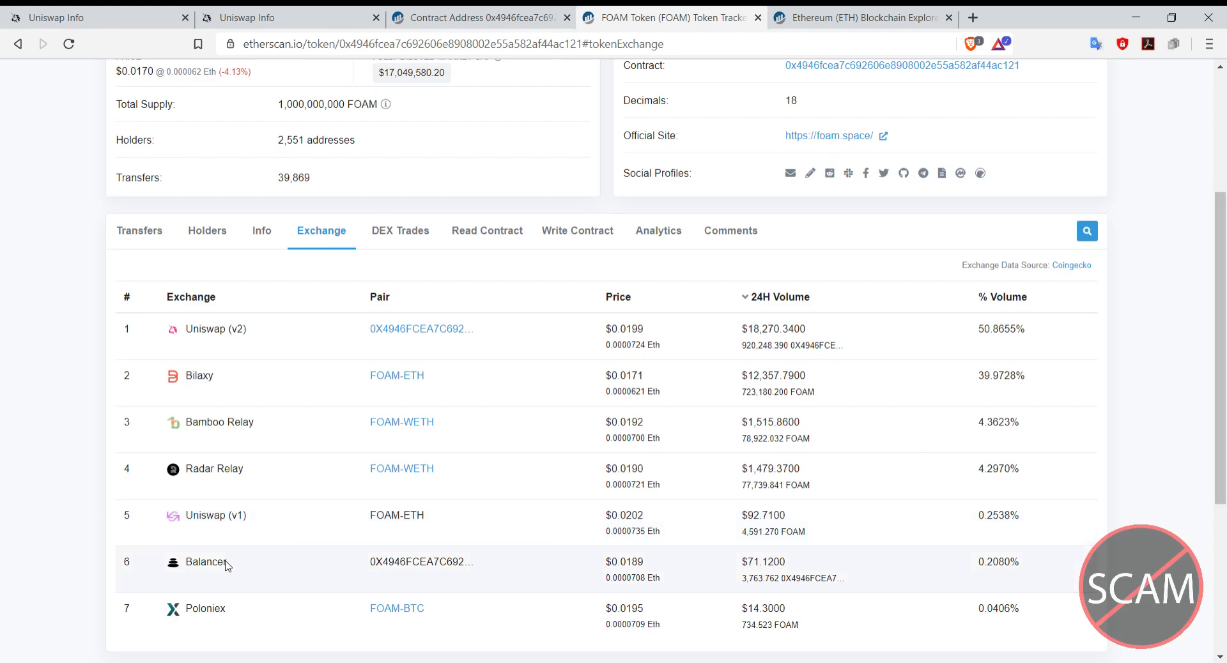
left_click_drag(1037, 337, 971, 332)
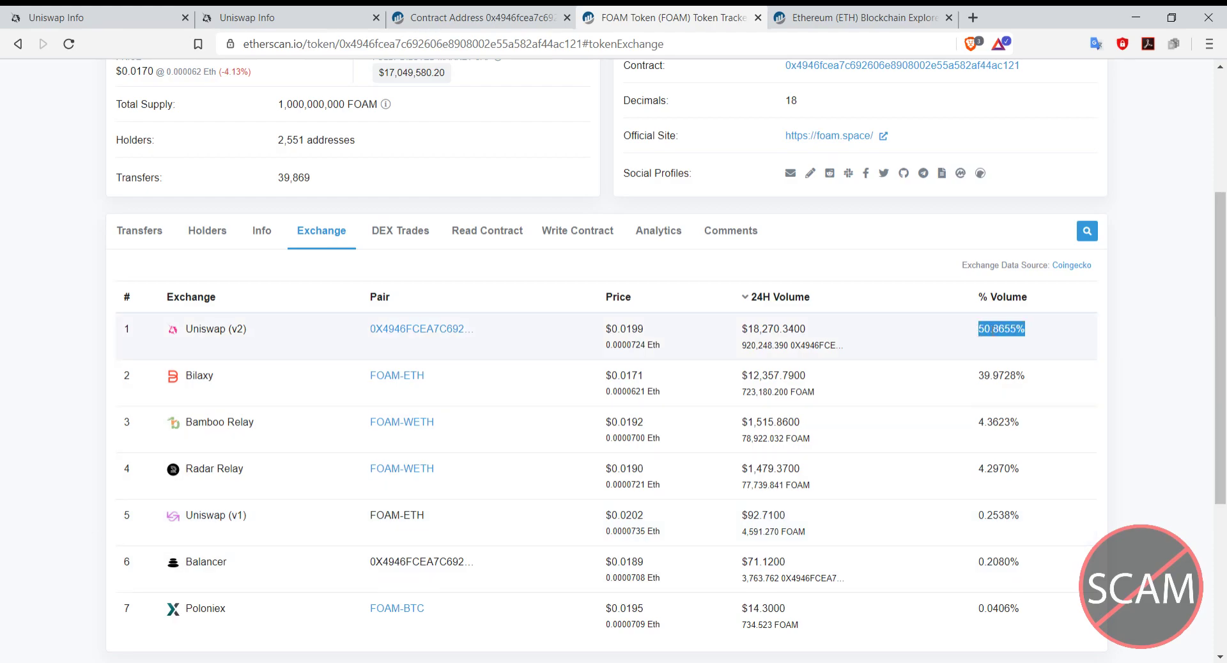
left_click(1064, 339)
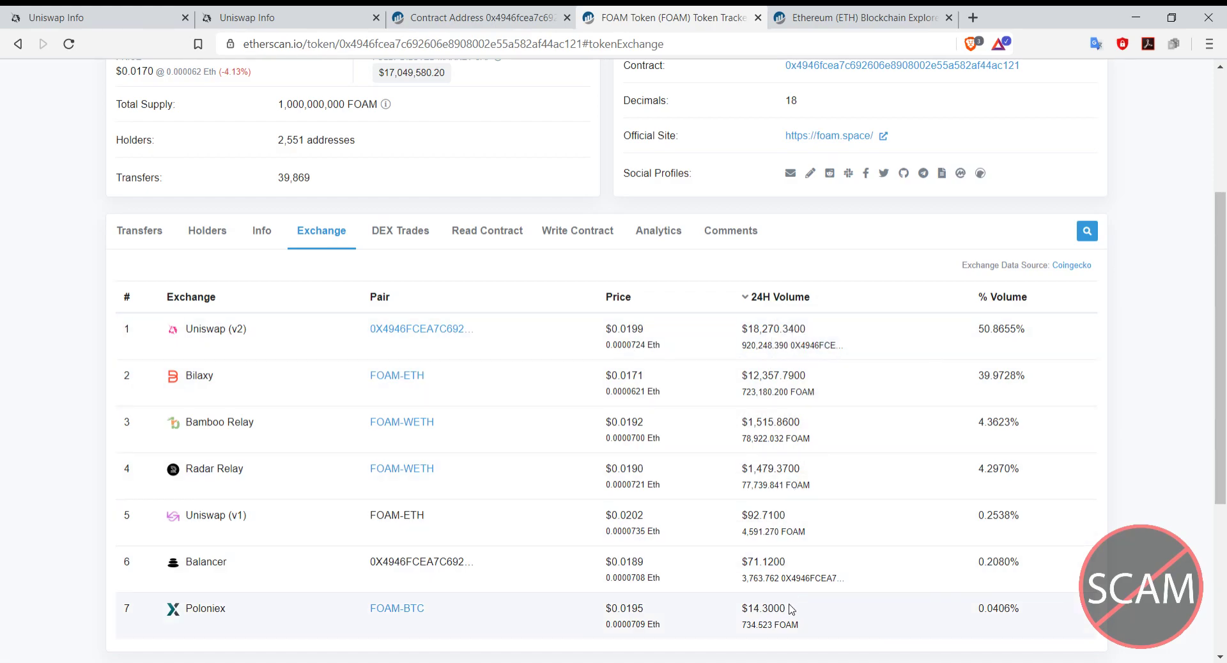
left_click_drag(802, 615, 282, 646)
left_click(332, 652)
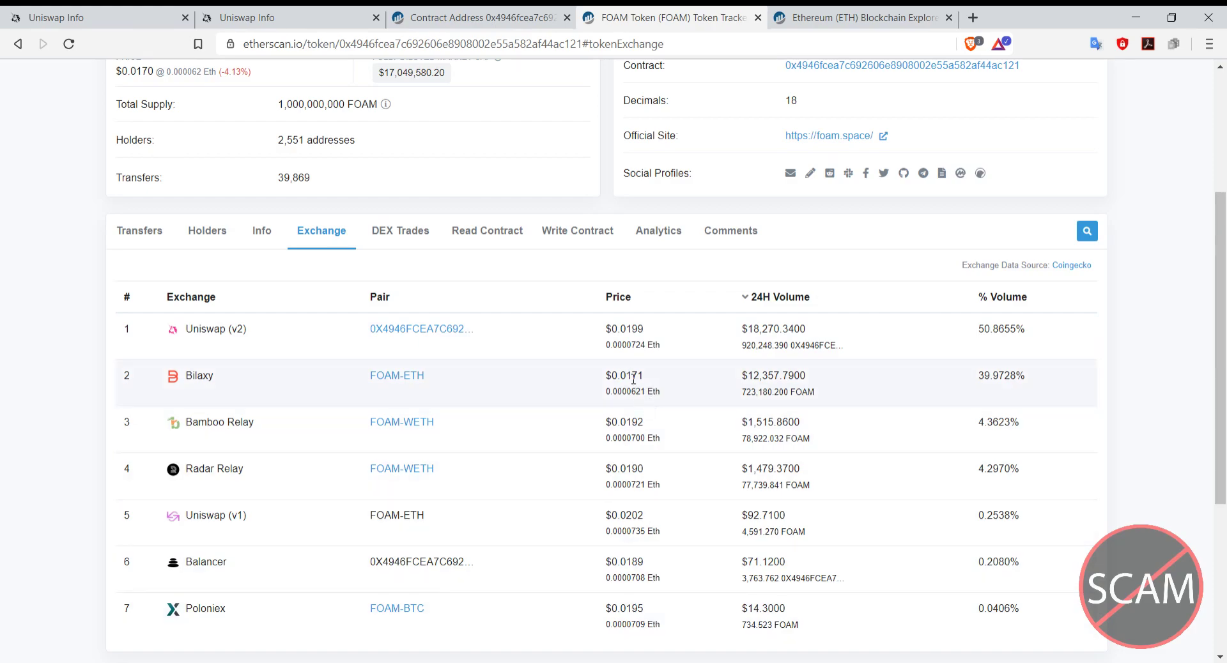
Step: View the FOAM Token's DEX trades and its read and write contract functions
left_click(374, 247)
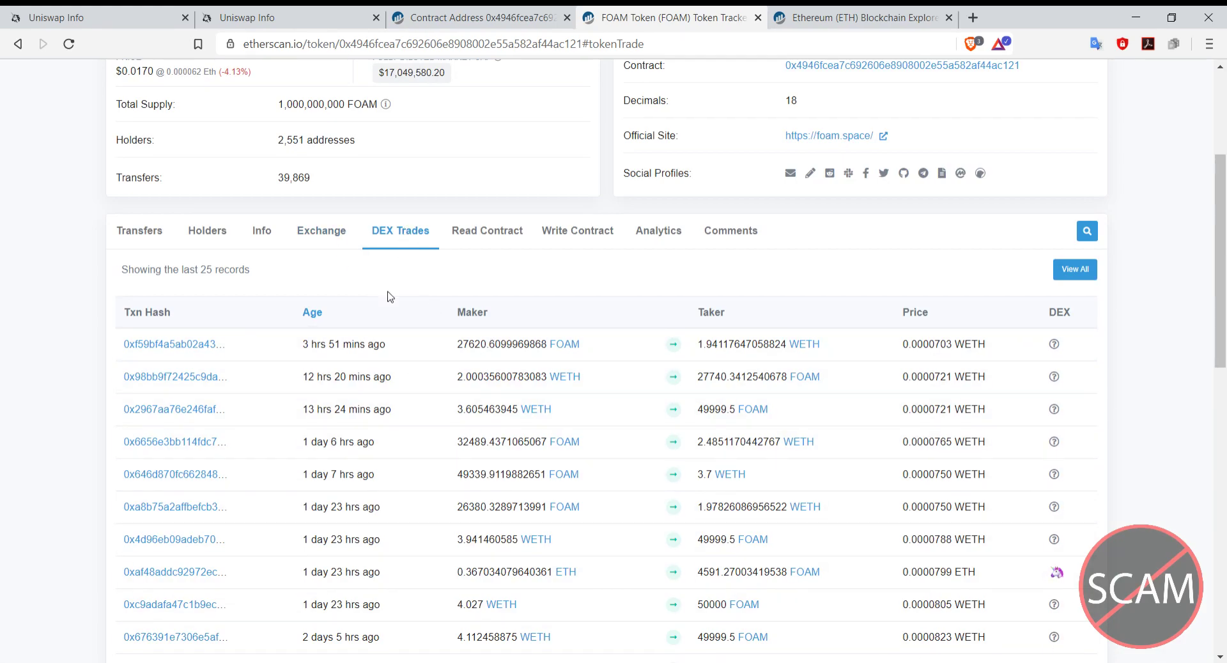
left_click(477, 250)
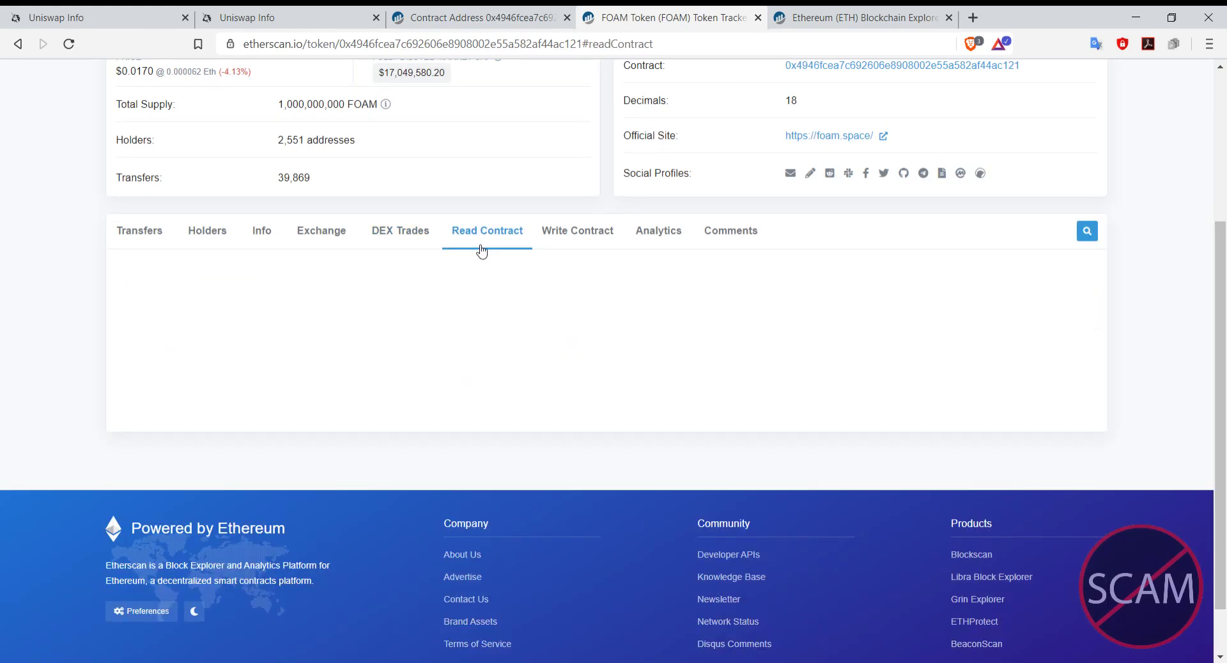
left_click(588, 240)
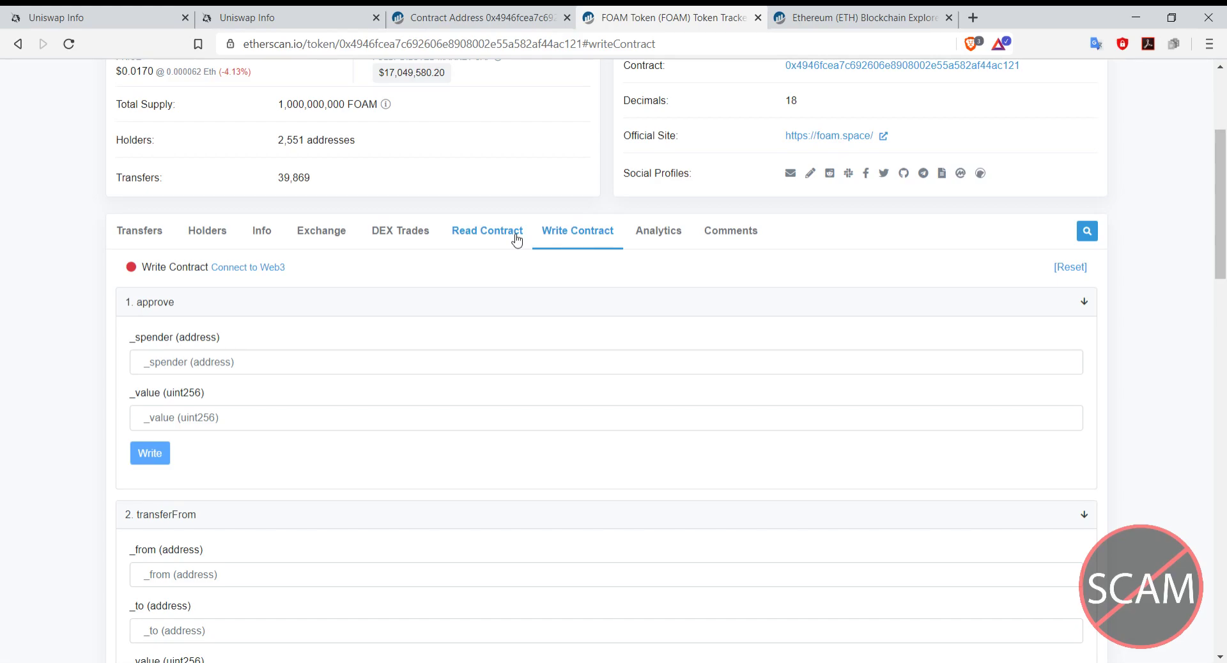
Step: Show the FOAM Token's analytics and examine the contract overview chart of transfers and unique addresses over time
left_click(650, 248)
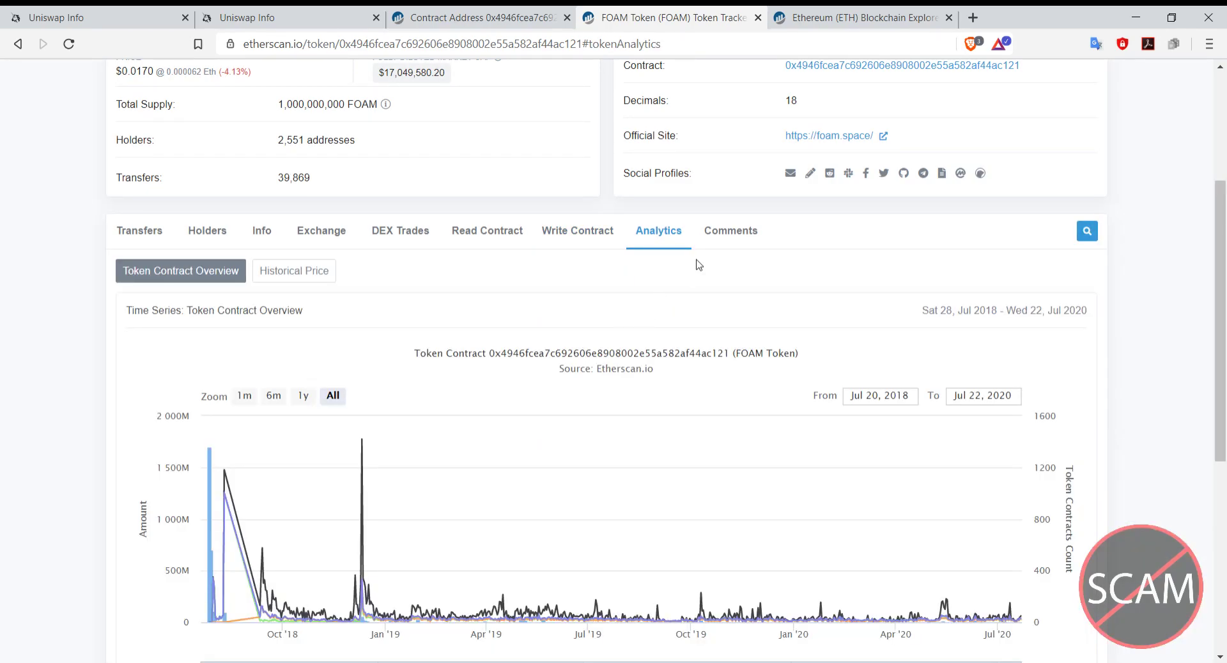
scroll(711, 284, "down", 3)
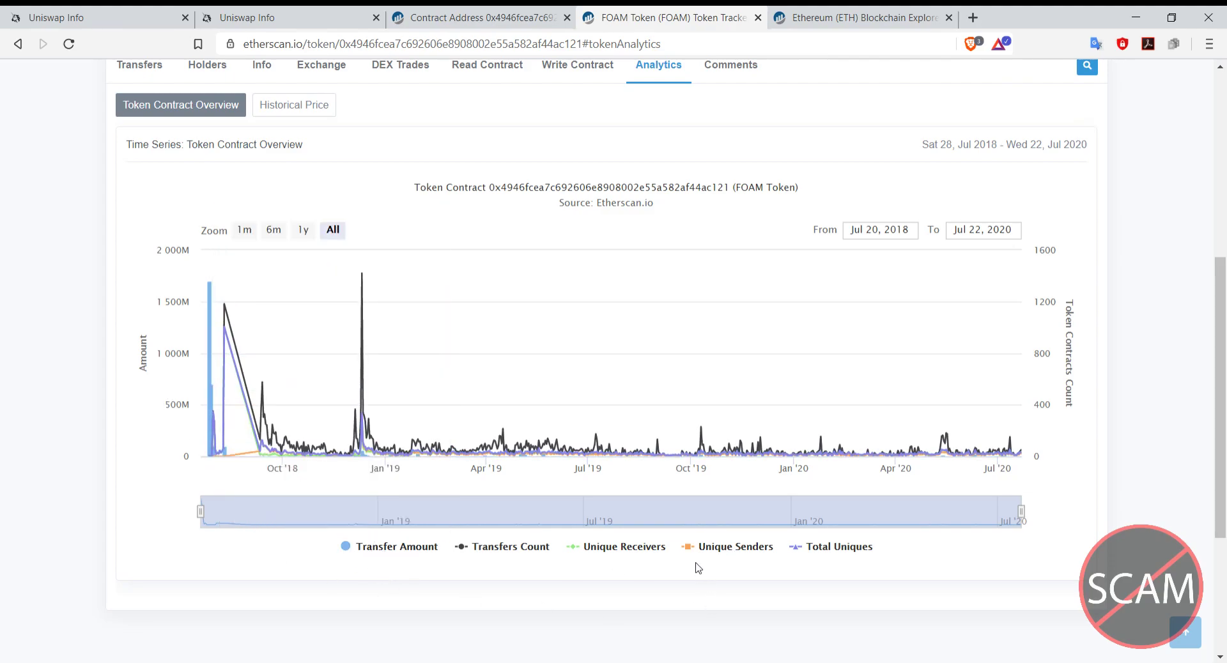
scroll(701, 205, "up", 1)
Step: Check the comments section of the FOAM Token tracker page, then review the token's overview again
left_click(717, 141)
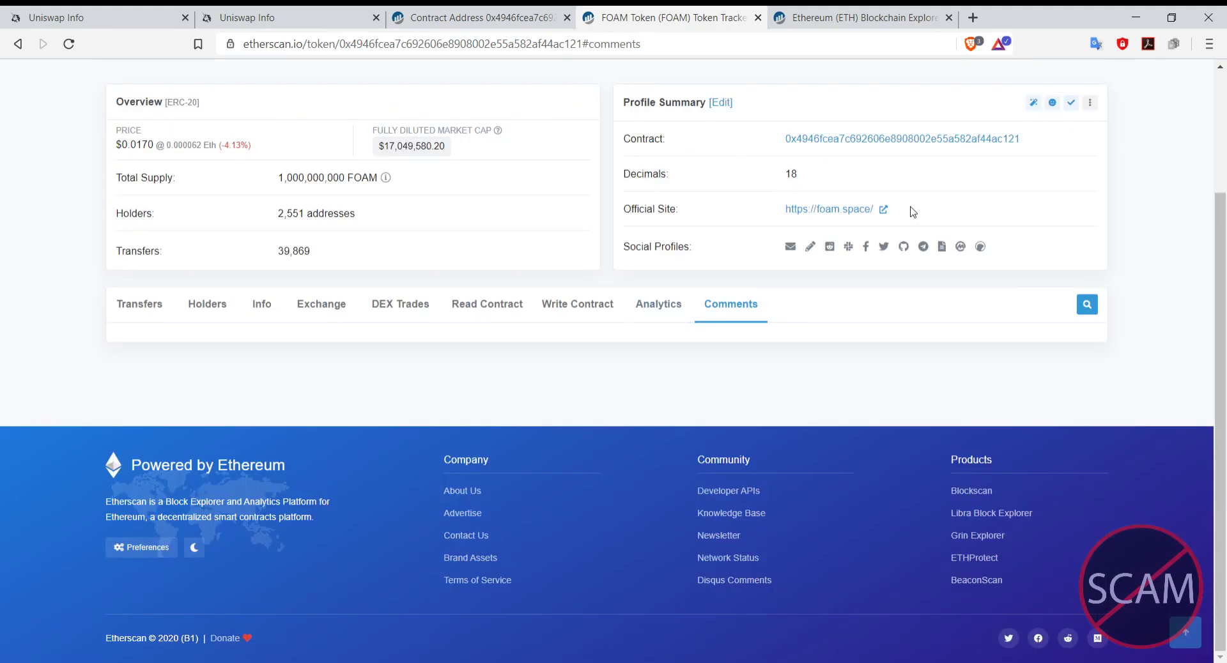
scroll(1036, 252, "down", 3)
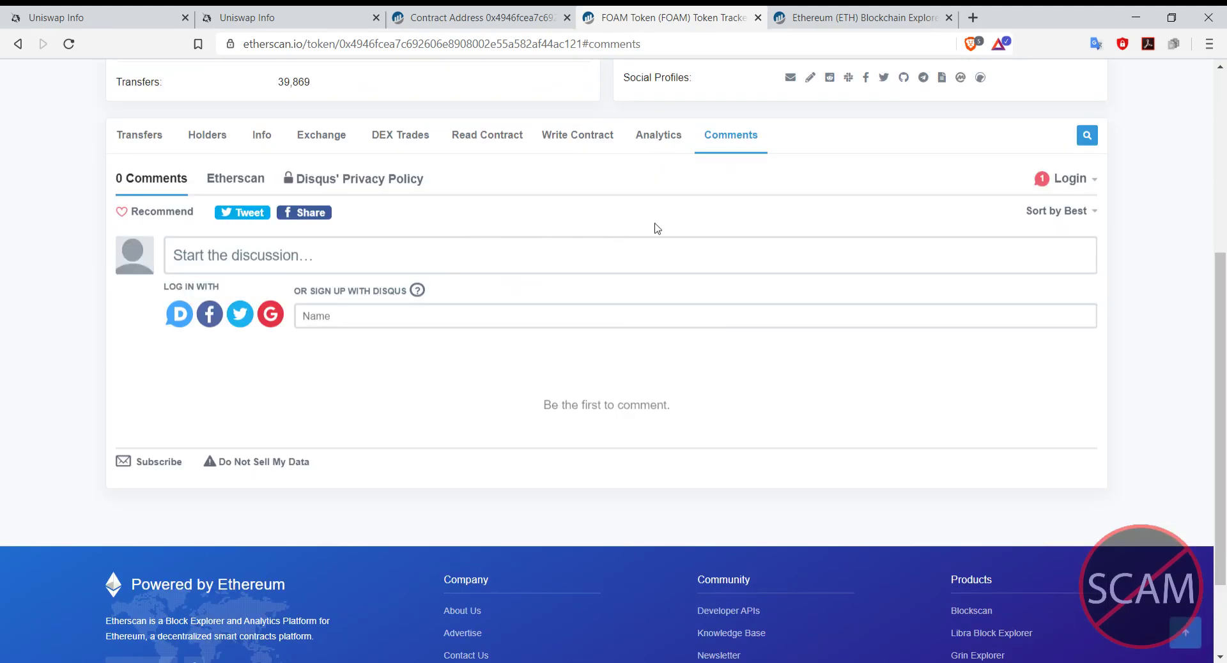
scroll(1014, 370, "up", 3)
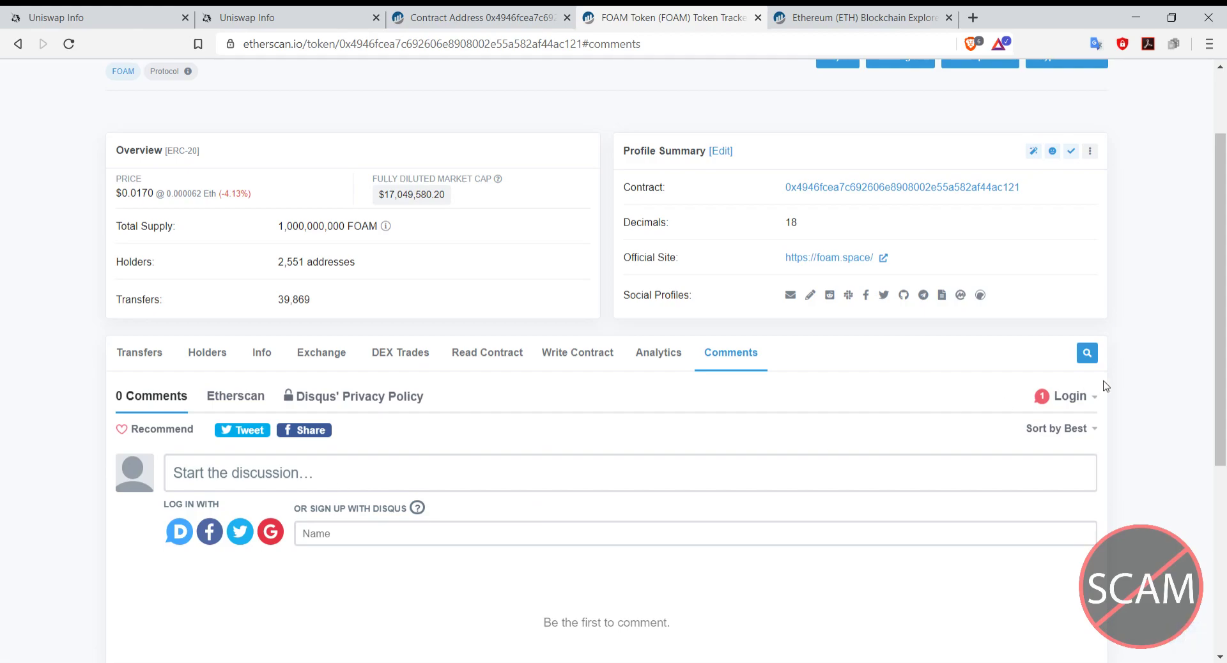
scroll(652, 403, "up", 2)
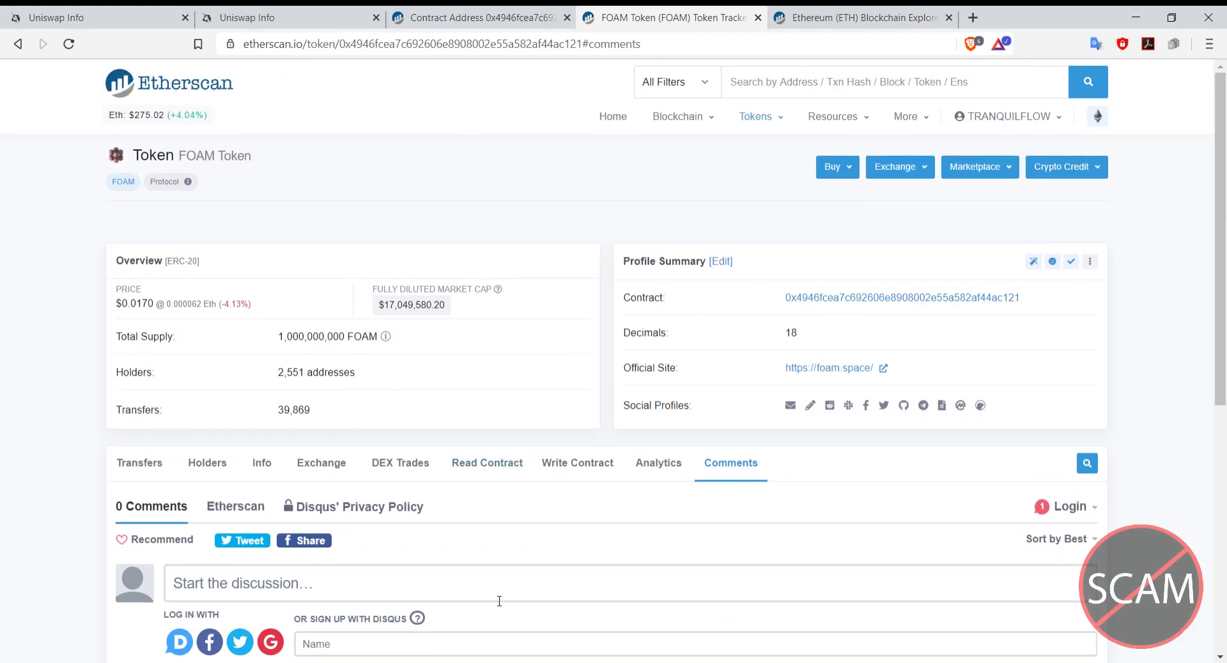
Step: Close the FOAM Token tracker page and view the transactions on the token's contract address page
left_click(876, 298)
key("ctrl+w")
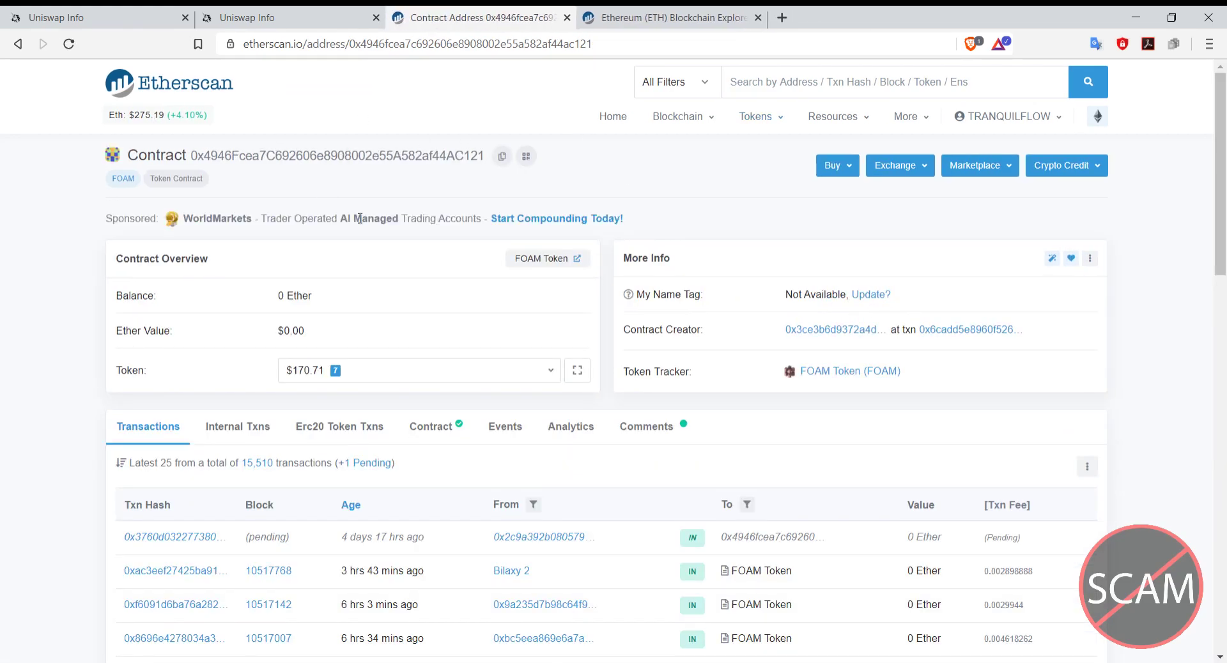
scroll(359, 218, "down", 1)
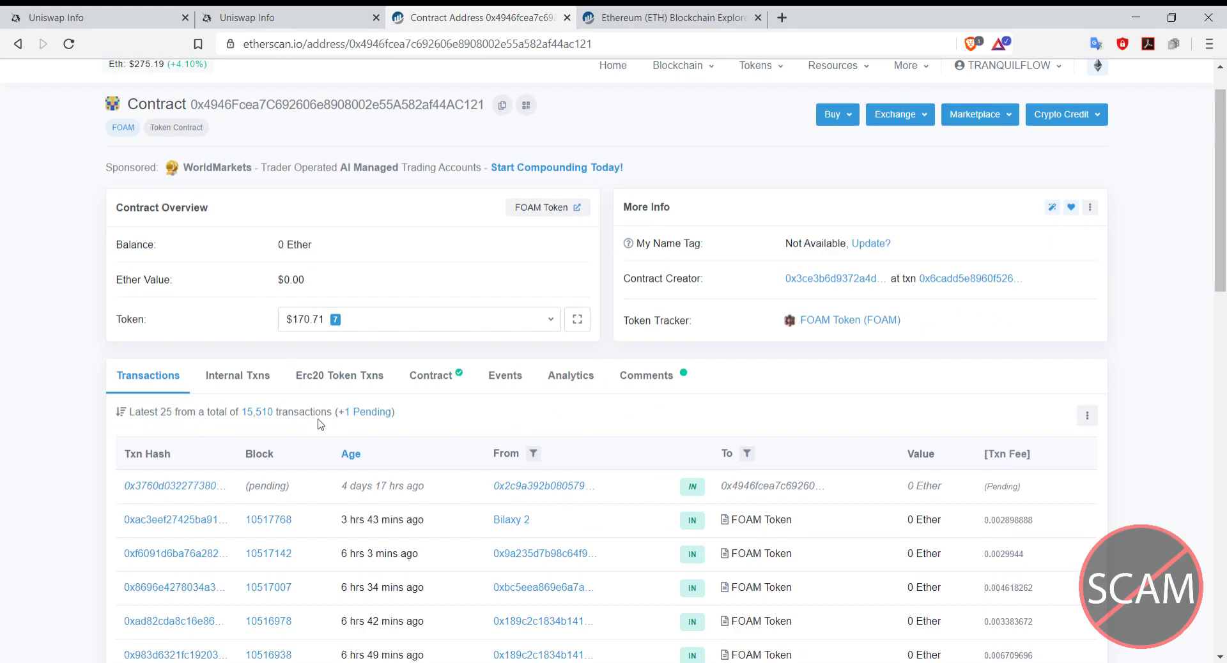
Step: Show the FOAM Token contract's verified source code and read through it to the ownership transfer functions
left_click(433, 378)
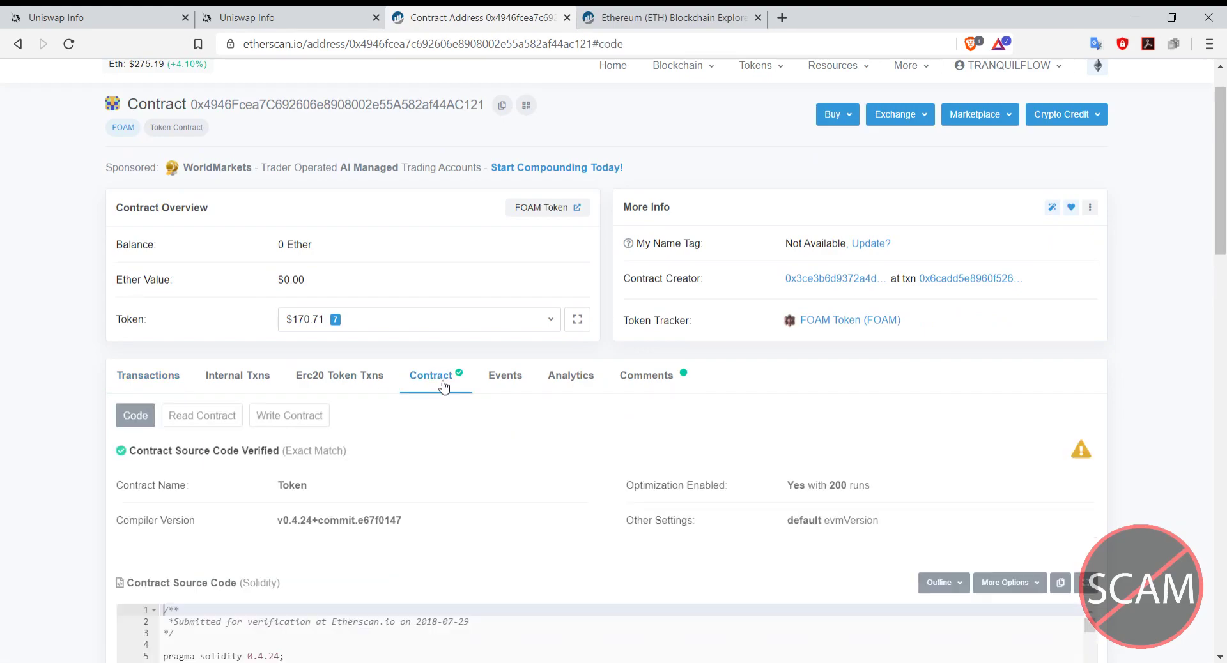
scroll(1226, 243, "down", 2)
left_click_drag(1226, 243, 1219, 287)
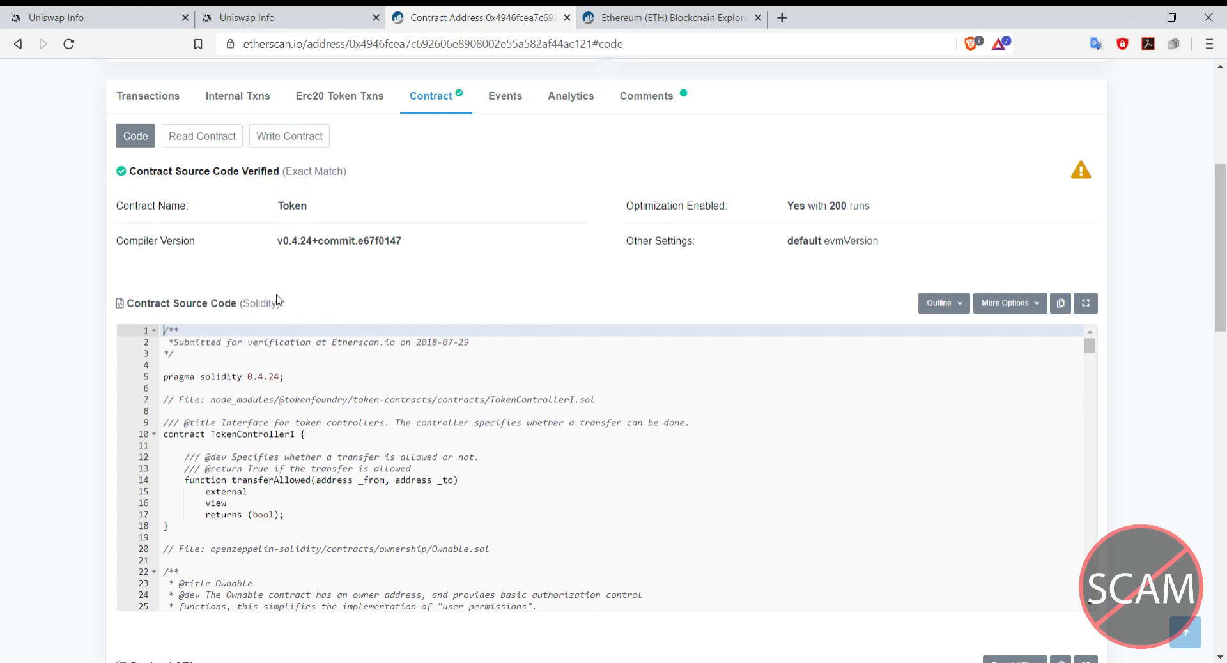
left_click_drag(1222, 262, 1224, 282)
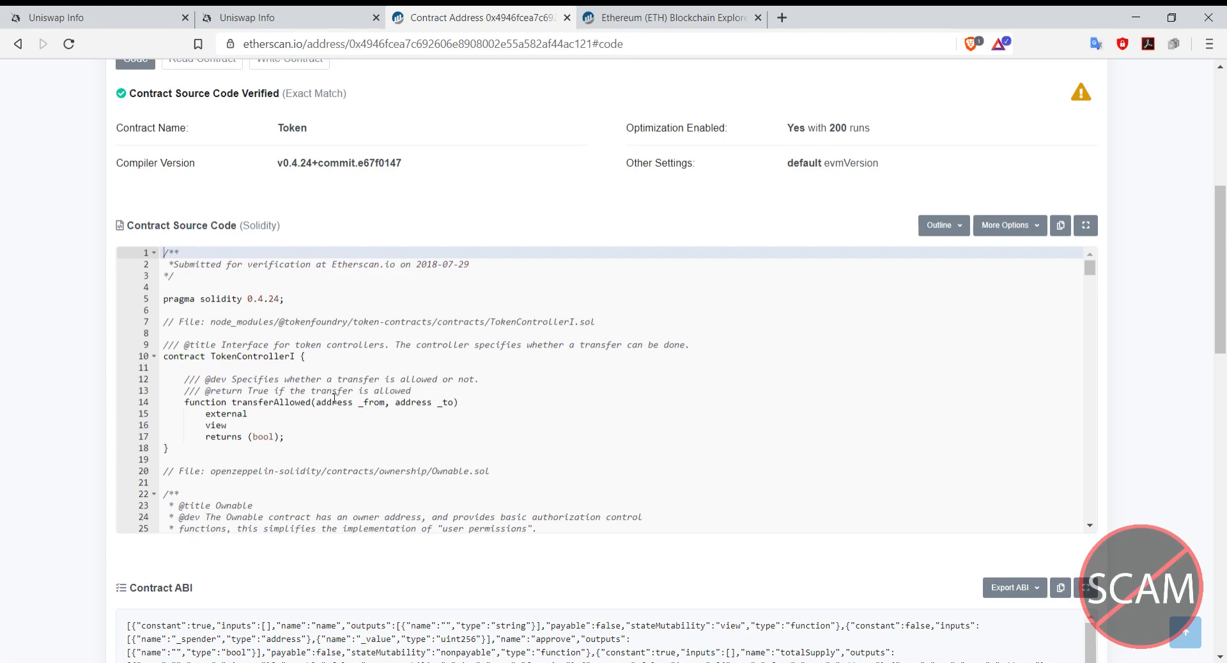
scroll(319, 369, "down", 1)
scroll(319, 369, "down", 8)
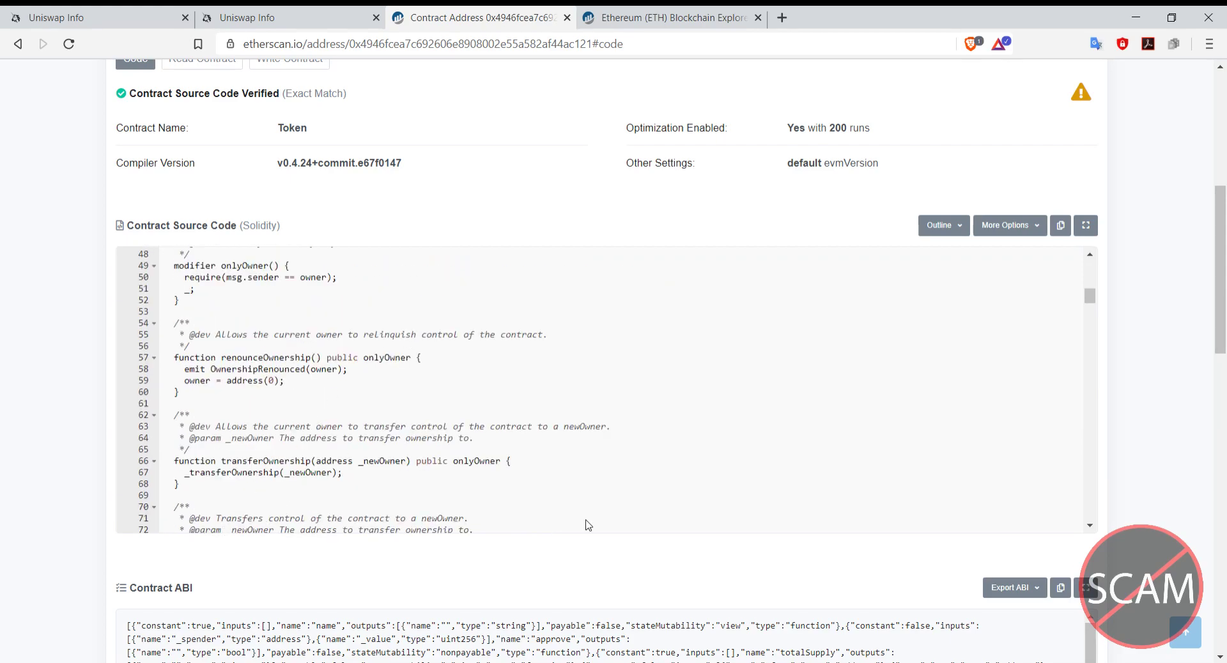
scroll(753, 417, "down", 2)
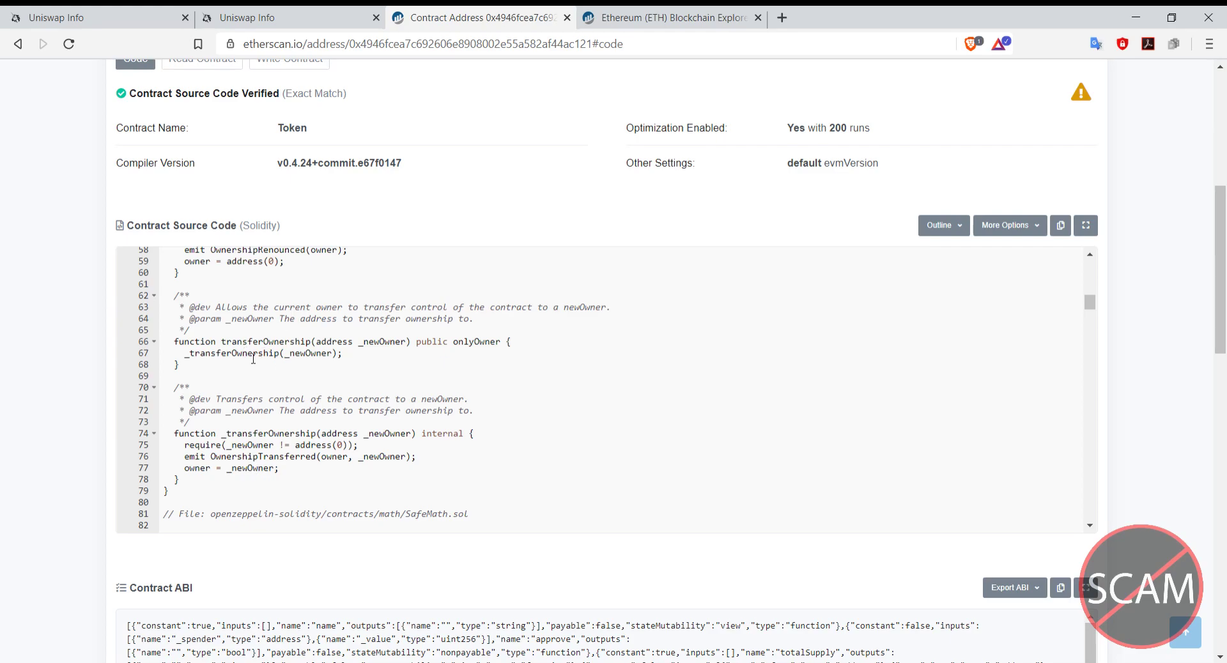
Step: Examine the contract ABI and the contract creation code below the source code
left_click_drag(1221, 281, 1224, 372)
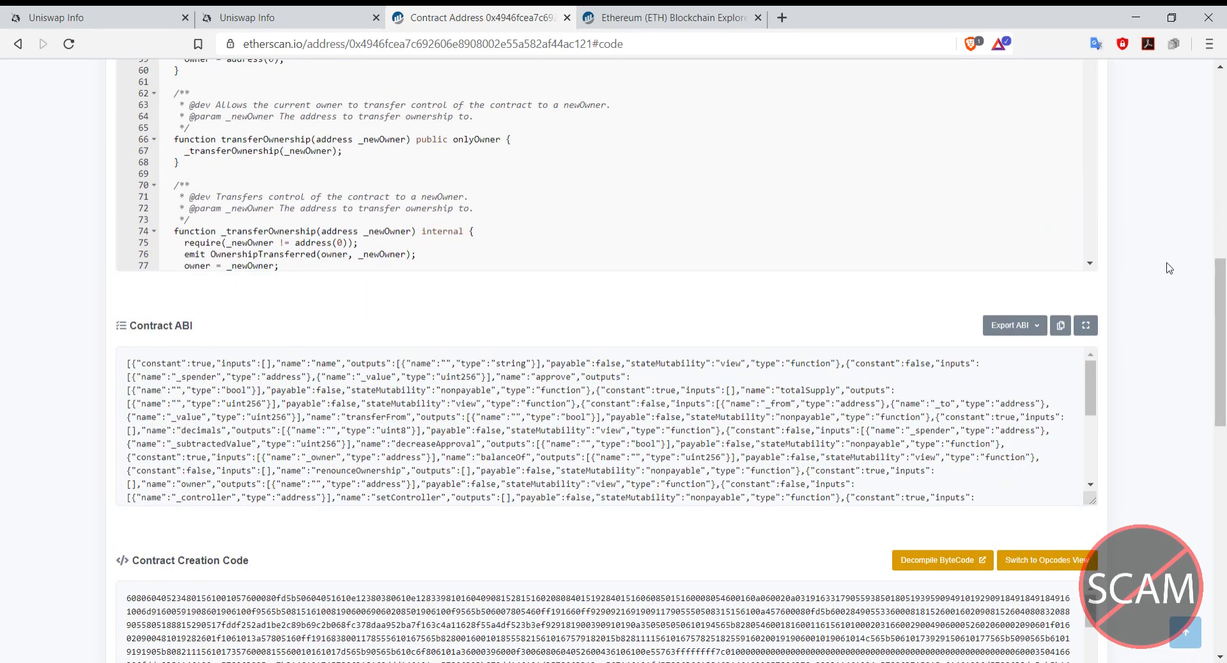
scroll(1169, 266, "up", 5)
scroll(1032, 383, "down", 5)
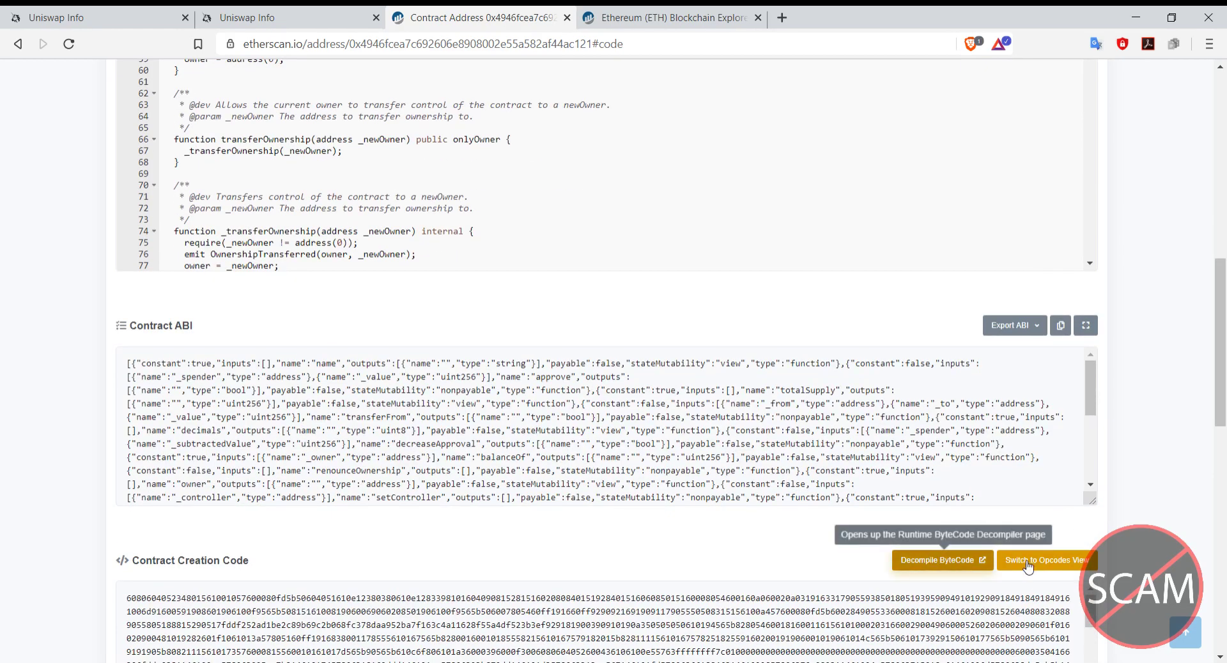
Step: Review the Ownable section of the source code again, then return to the contract's transactions list
scroll(804, 502, "up", 5)
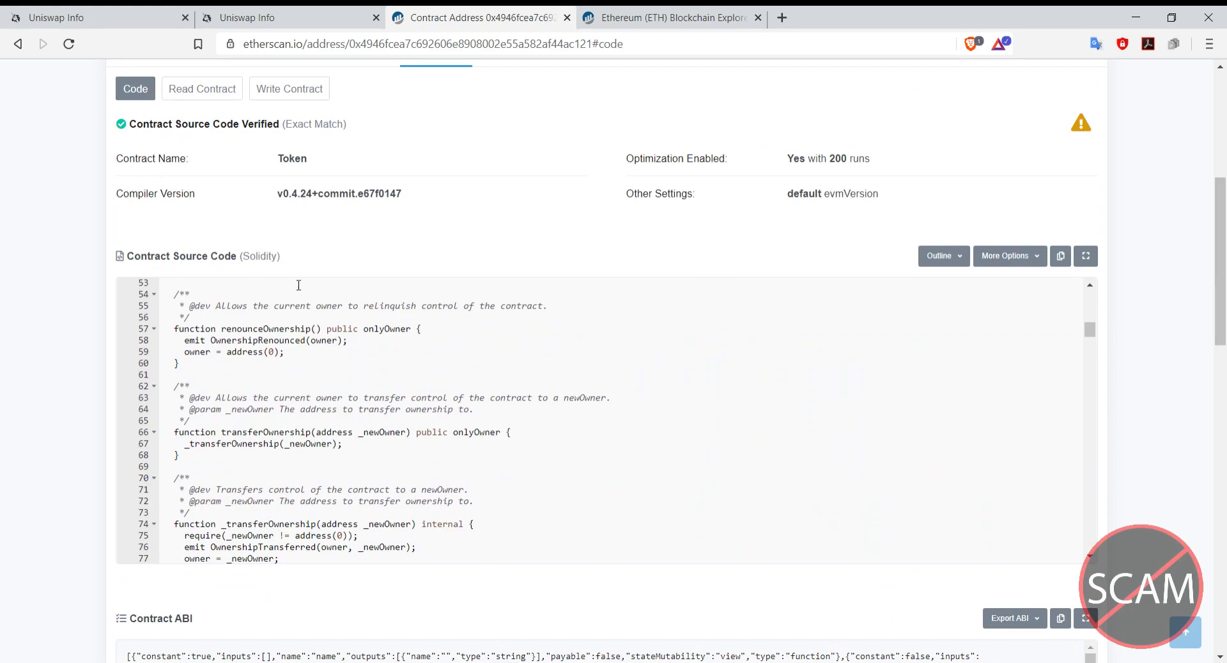
scroll(265, 477, "up", 10)
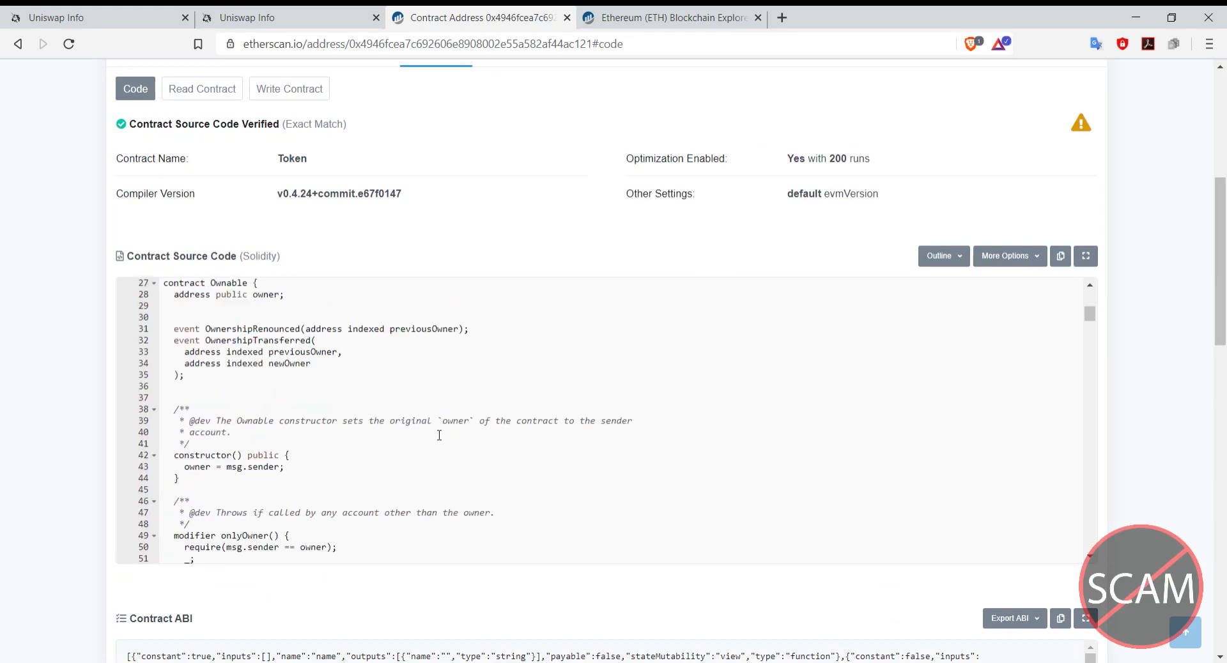
scroll(102, 412, "up", 6)
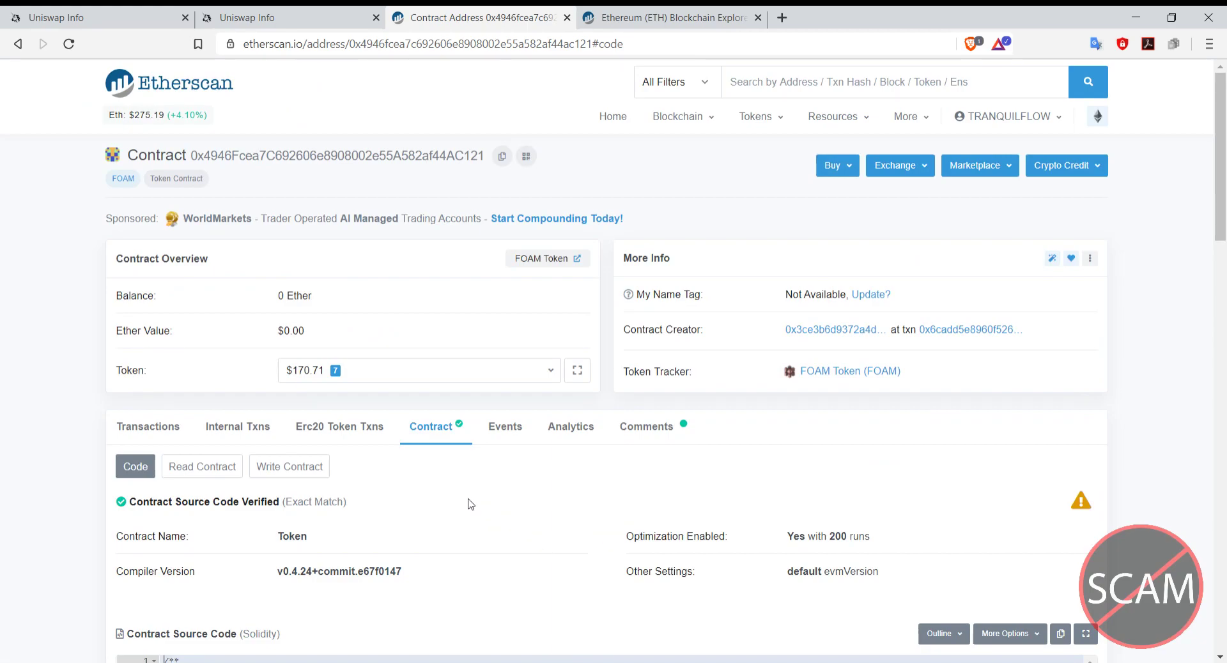
left_click(148, 427)
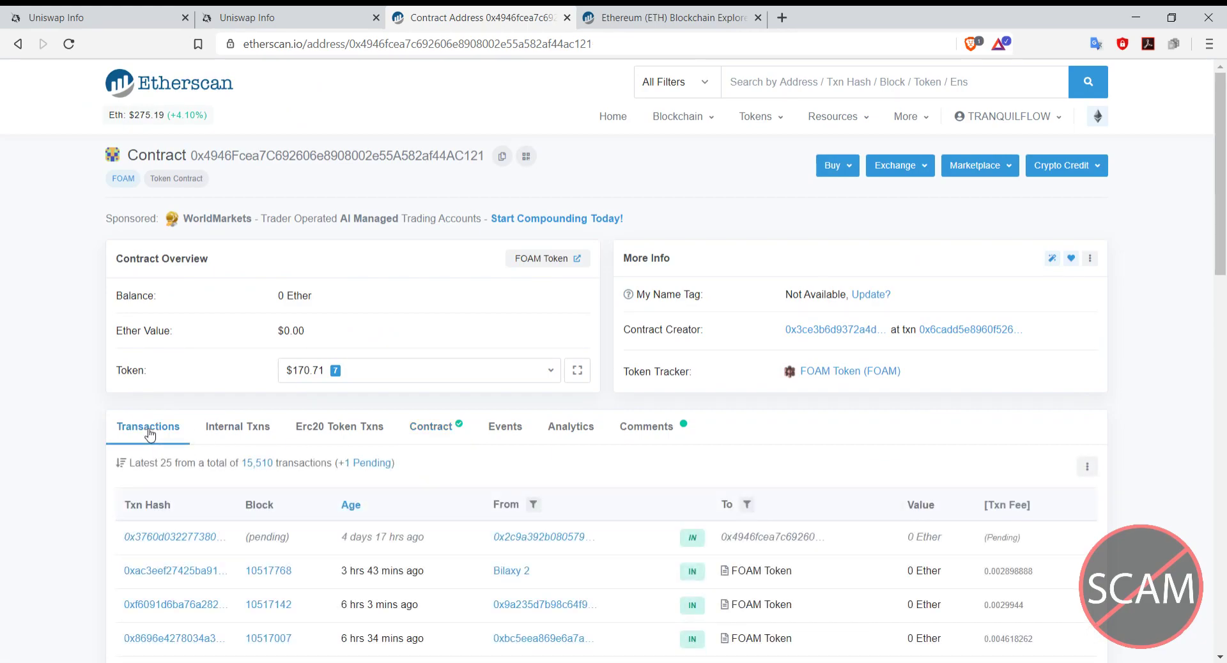